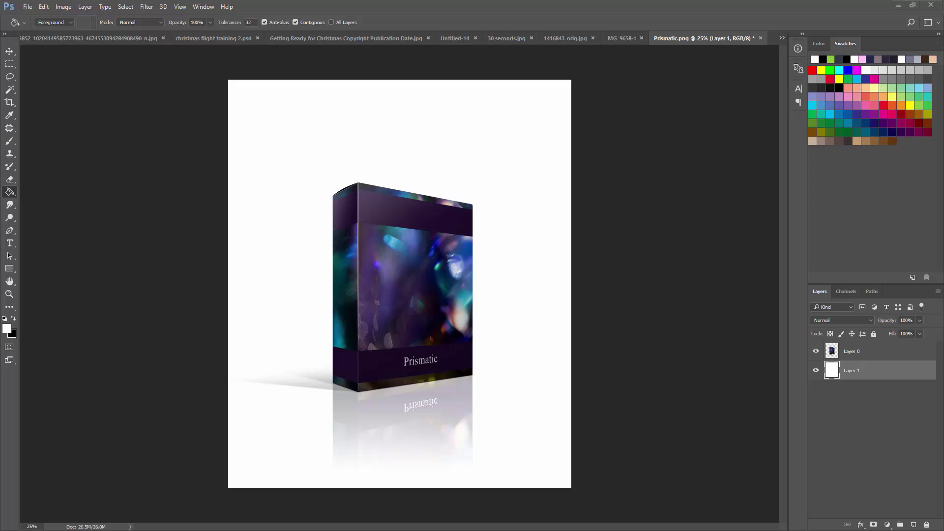
Move the File Explorer window showing the Prismatic Overlays archive over the Photoshop workspace
left_click_drag(0, 138, 394, 121)
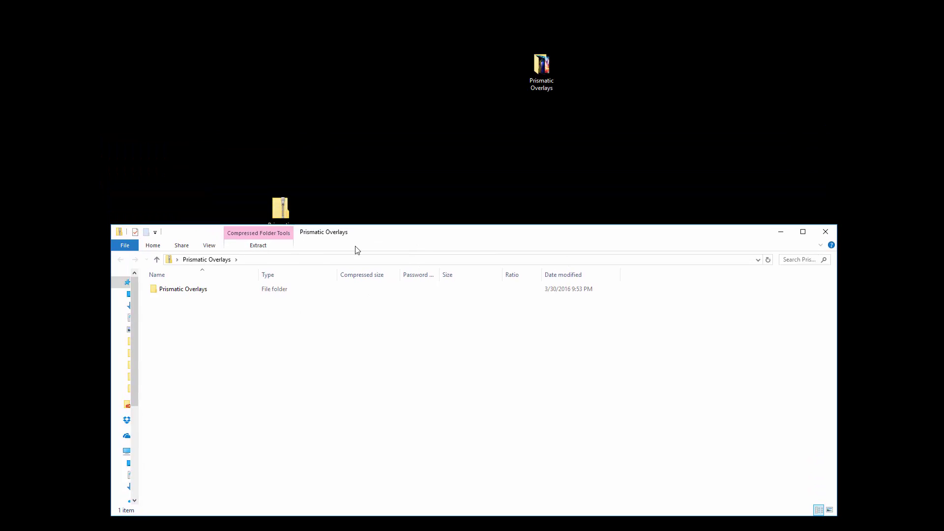
Extract the Prismatic Overlays folder to the desktop and open it to show the 40 PU_Prismatic thumbnails
left_click_drag(187, 293, 500, 163)
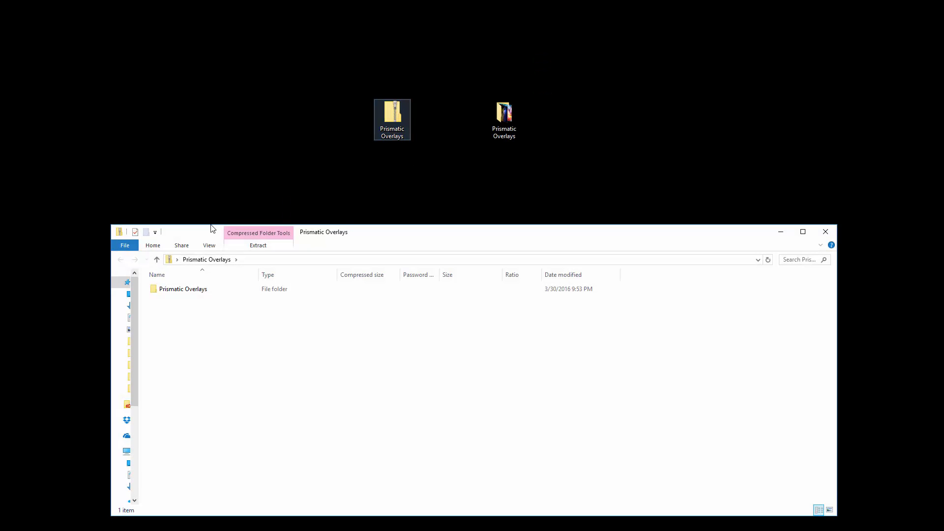
double_click(190, 294)
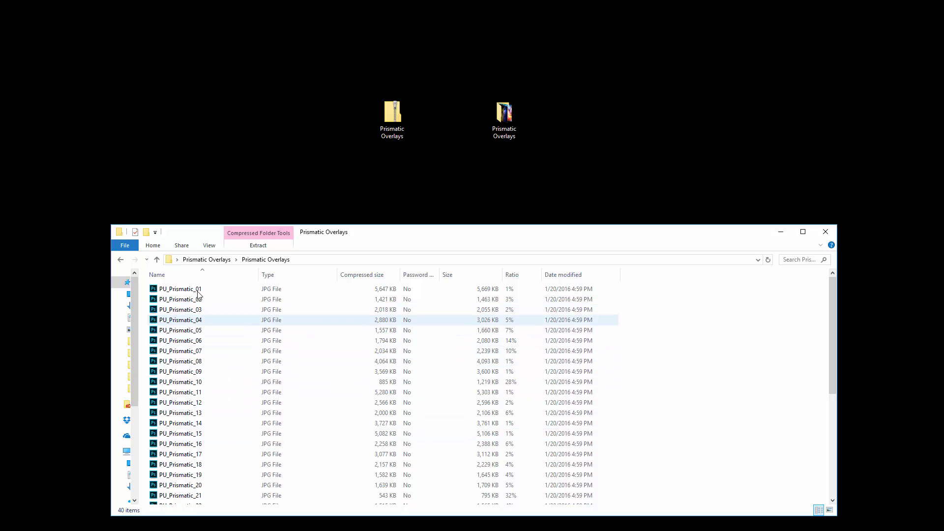
left_click(121, 259)
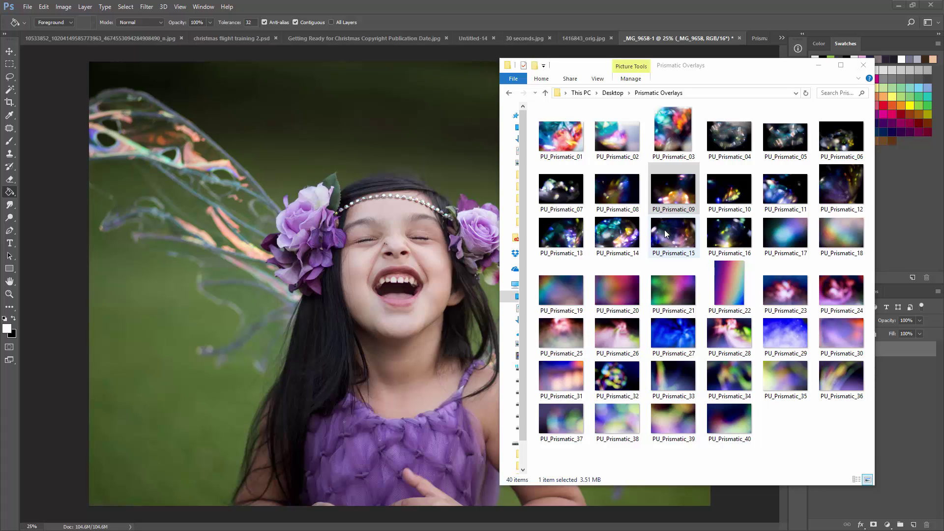
Drop PU_Prismatic_15 onto the fairy photo as a committed layer, then hide that layer
left_click(729, 232)
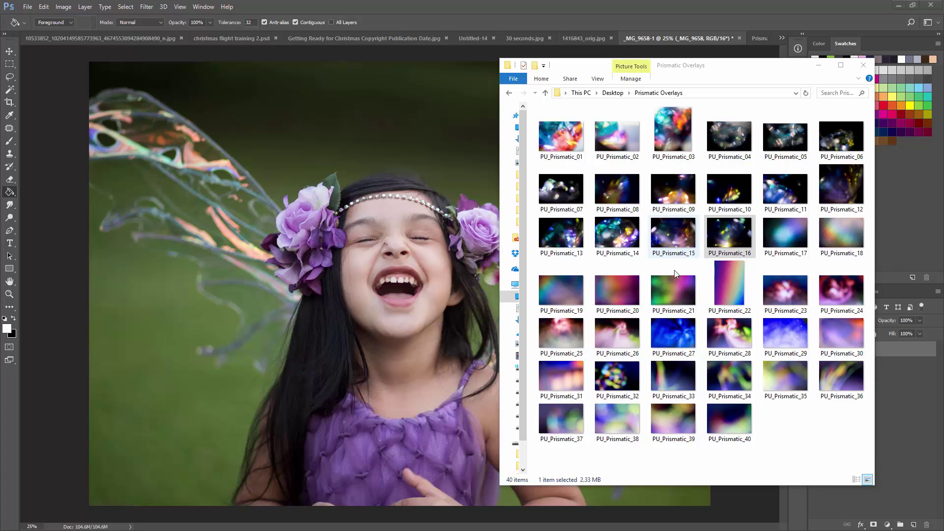
left_click(669, 233)
left_click_drag(675, 238, 406, 159)
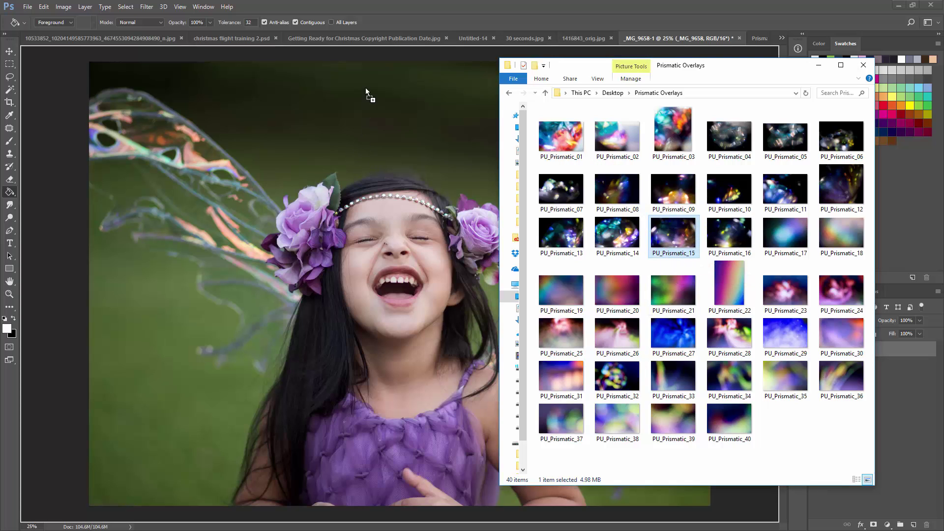
left_click_drag(359, 125, 359, 125)
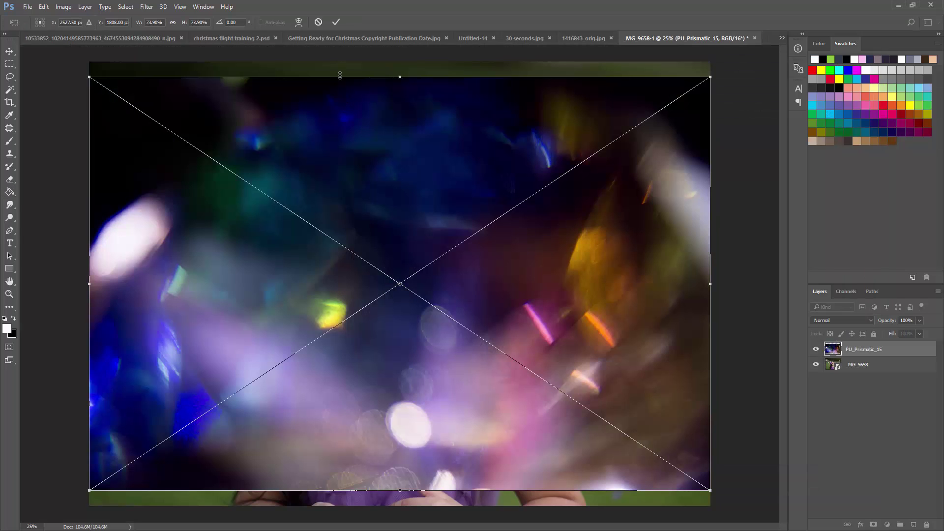
left_click(337, 22)
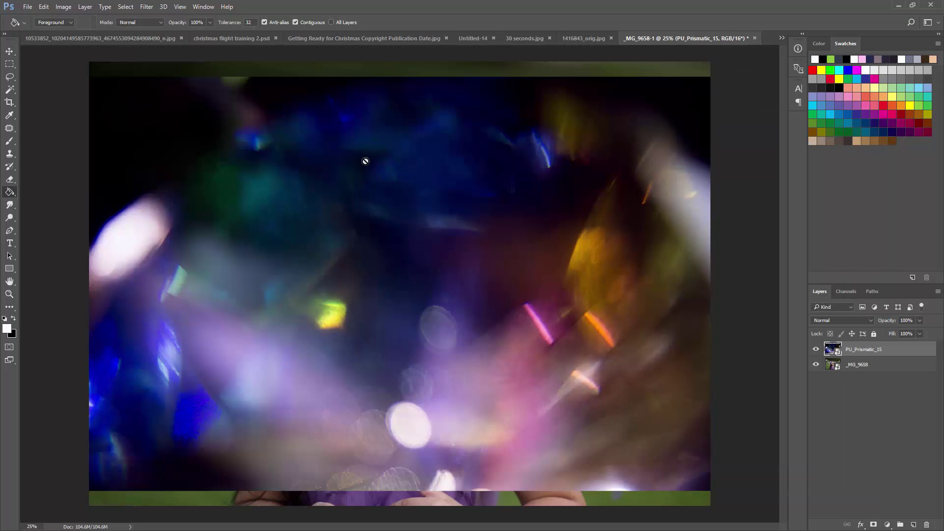
key("ctrl+comma")
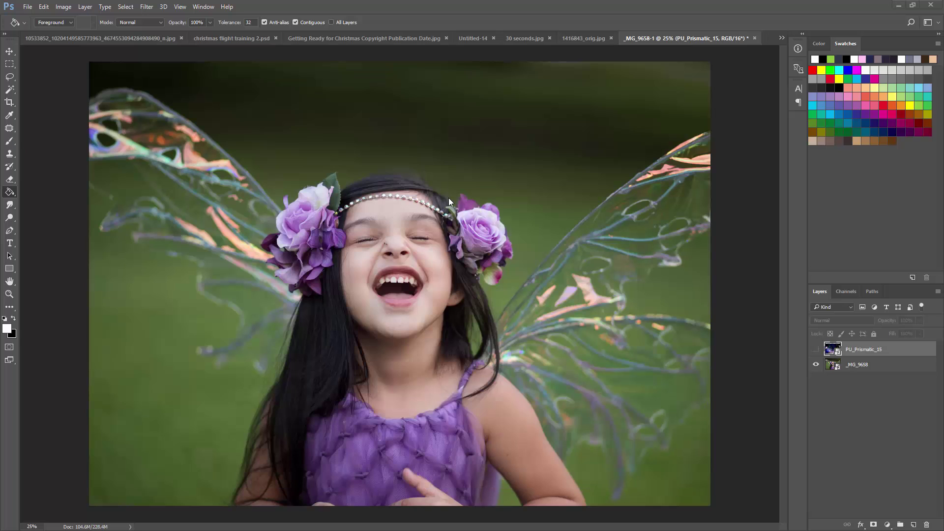
Embed PU_Prismatic_11 from the Prismatic Overlays folder using File > Place Embedded
left_click(27, 7)
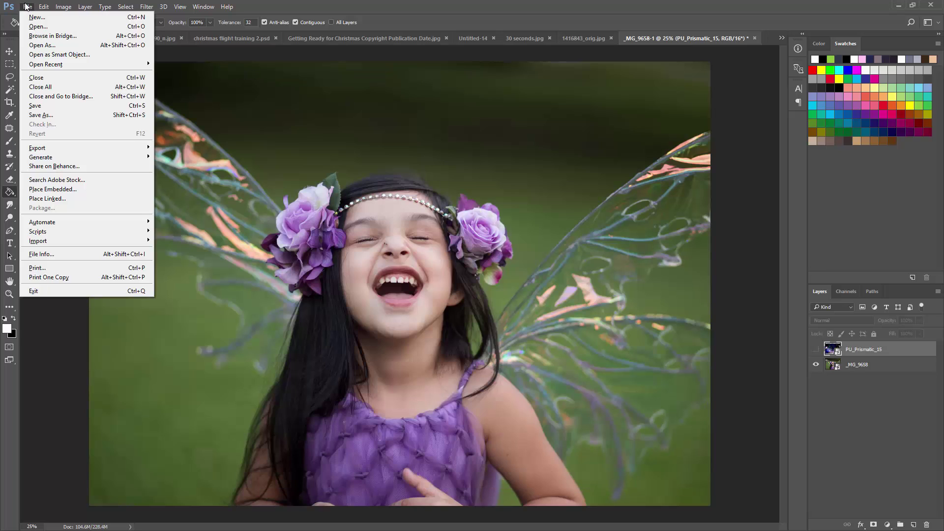
left_click(69, 189)
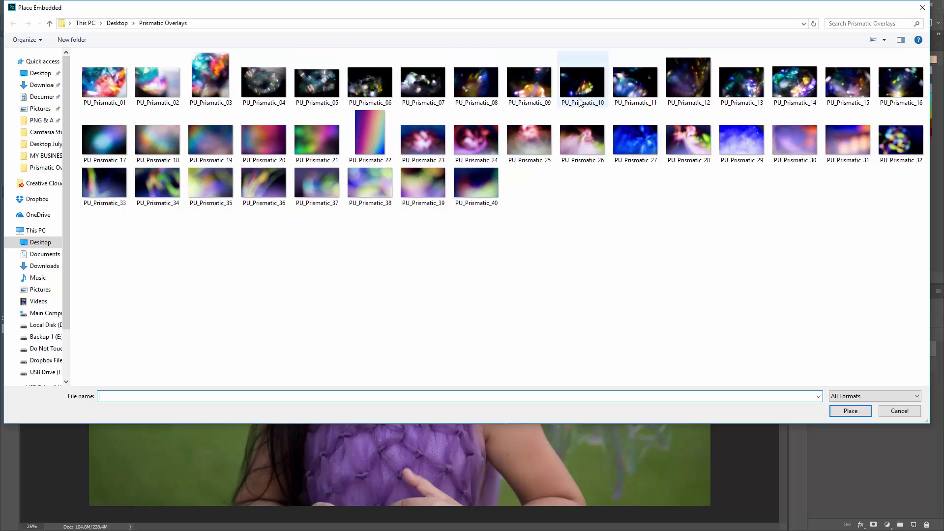
left_click(626, 87)
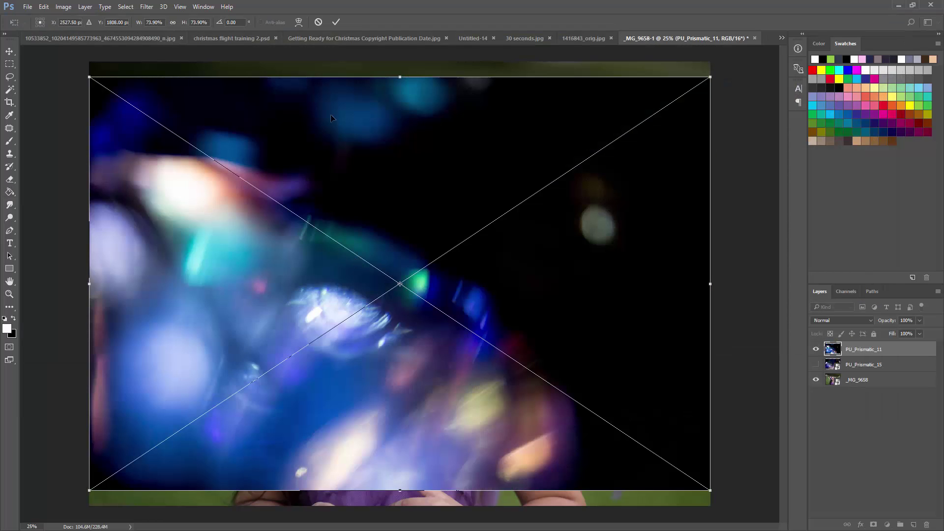
Commit PU_Prismatic_11, then move and scale it down over the left wing and lower photo
left_click(335, 21)
left_click_drag(494, 219, 472, 263)
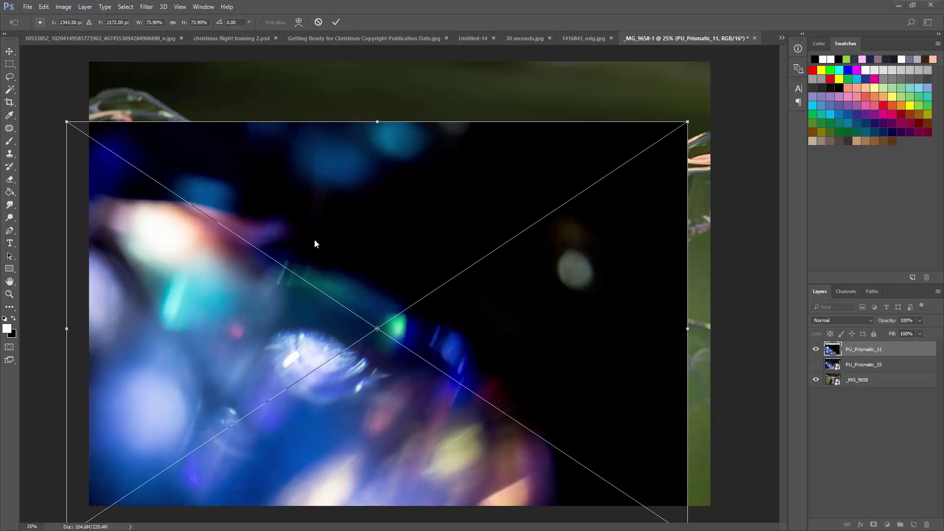
left_click_drag(371, 249, 212, 376)
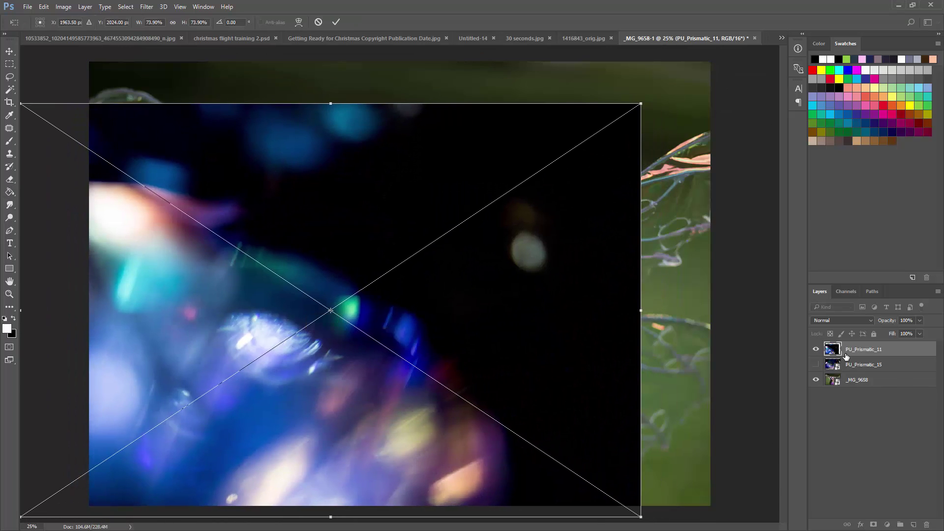
left_click(336, 22)
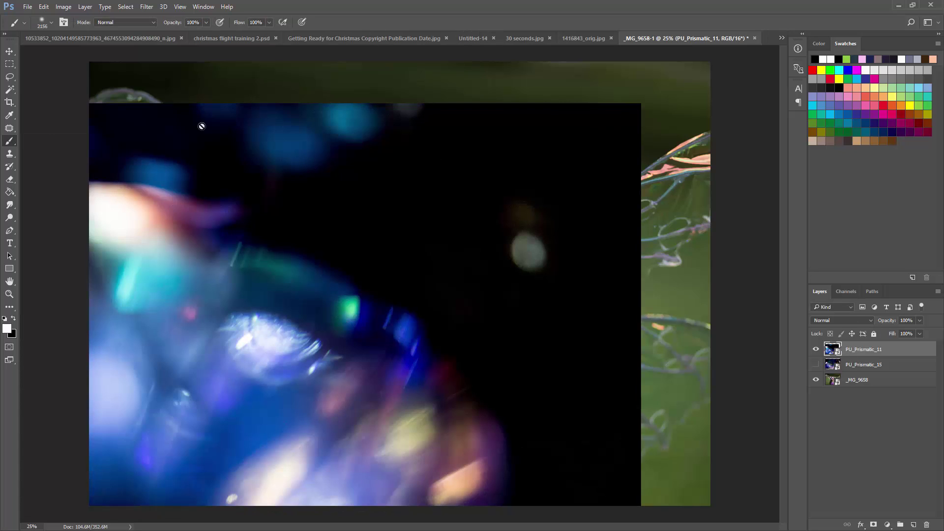
left_click(16, 52)
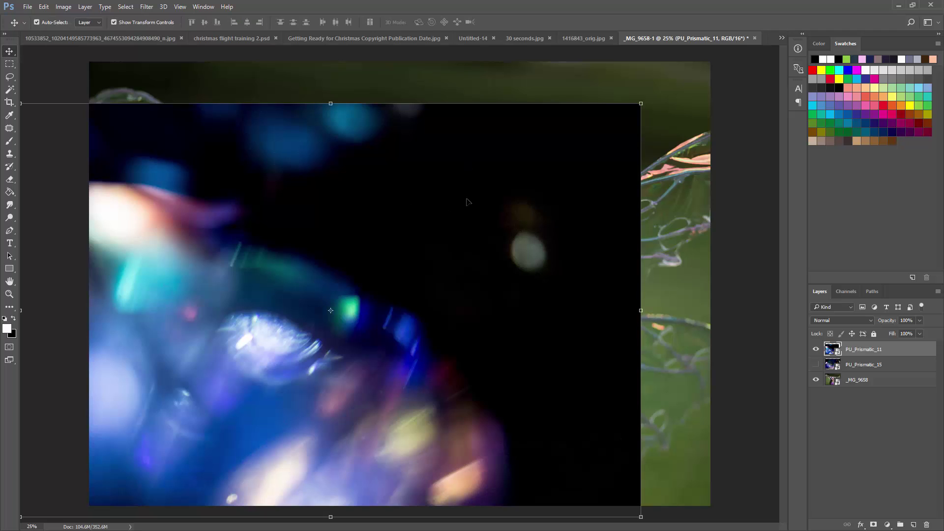
left_click_drag(467, 202, 519, 209)
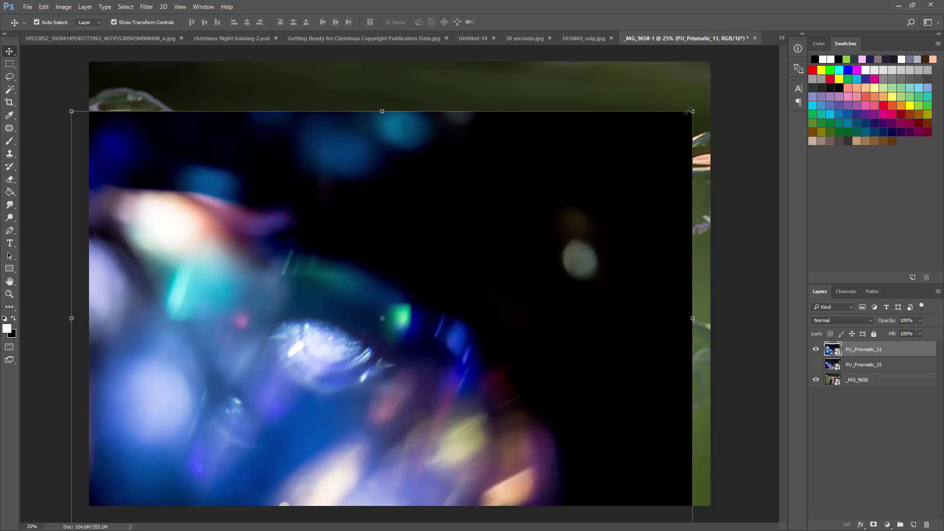
left_click_drag(688, 112, 574, 161)
left_click_drag(494, 249, 495, 241)
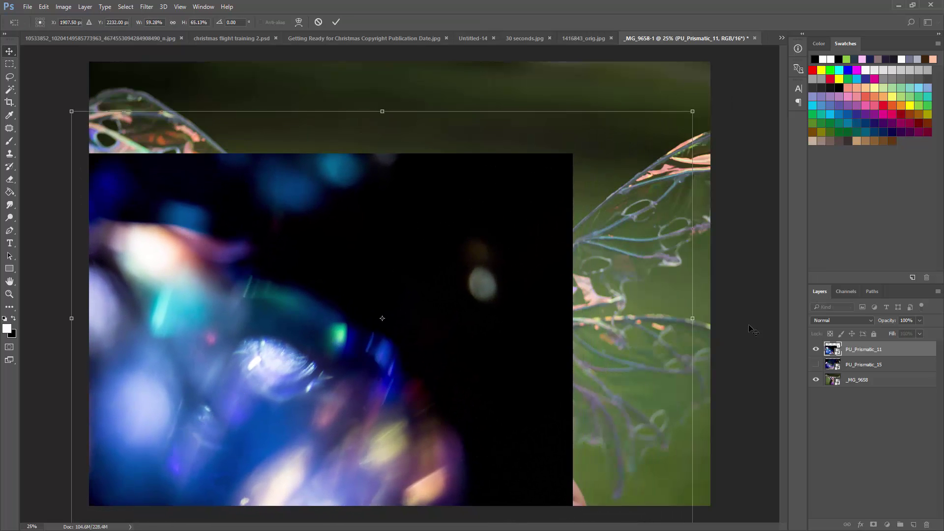
key("Return")
Set PU_Prismatic_11 to Screen blending and make the _MG_9658 photo layer active
left_click(826, 321)
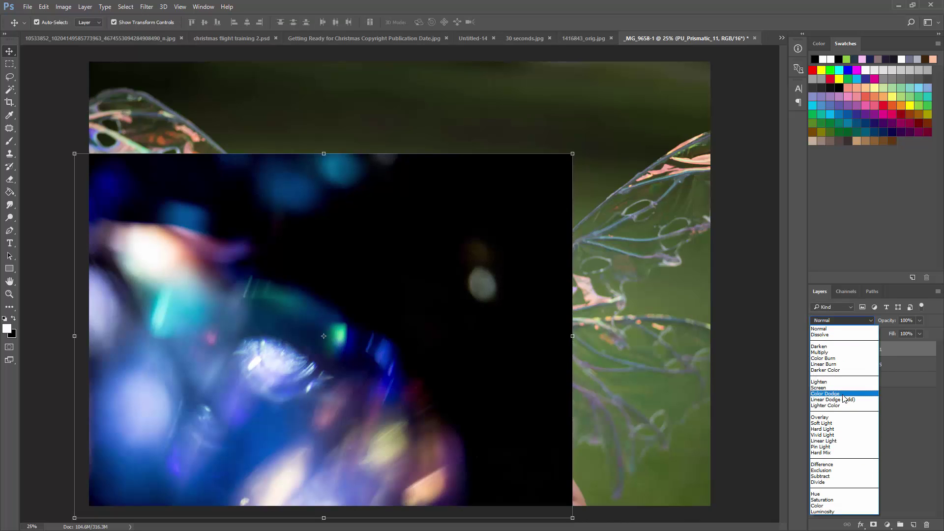
left_click(850, 388)
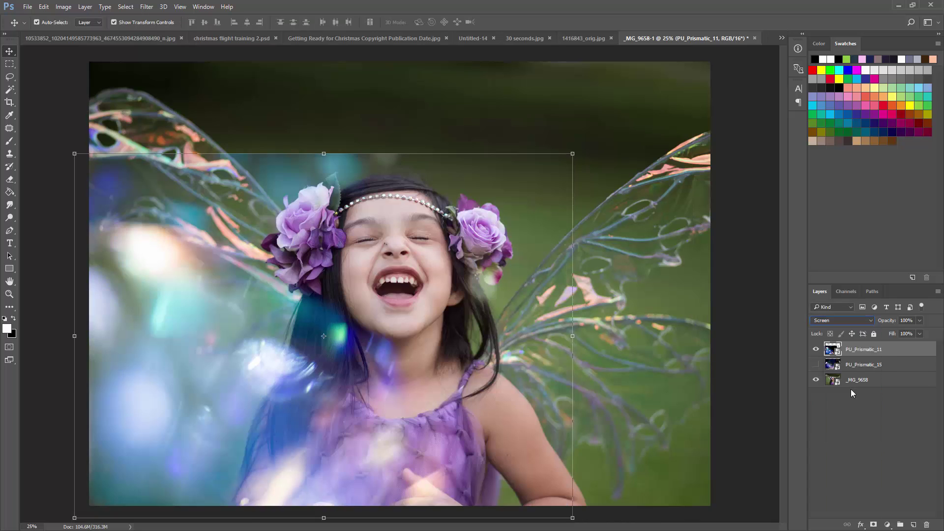
left_click(622, 319)
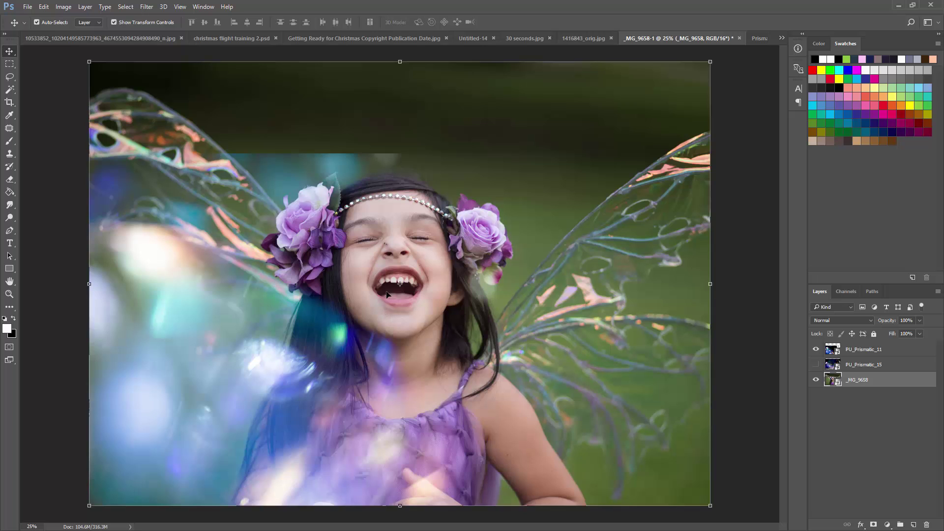
Add a layer mask to PU_Prismatic_11 and paint its glow away from the face and neck
mouse_move(275, 173)
left_mouse_down()
mouse_move(343, 175)
mouse_move(281, 177)
mouse_move(278, 155)
mouse_move(275, 169)
left_mouse_up()
left_click(873, 524)
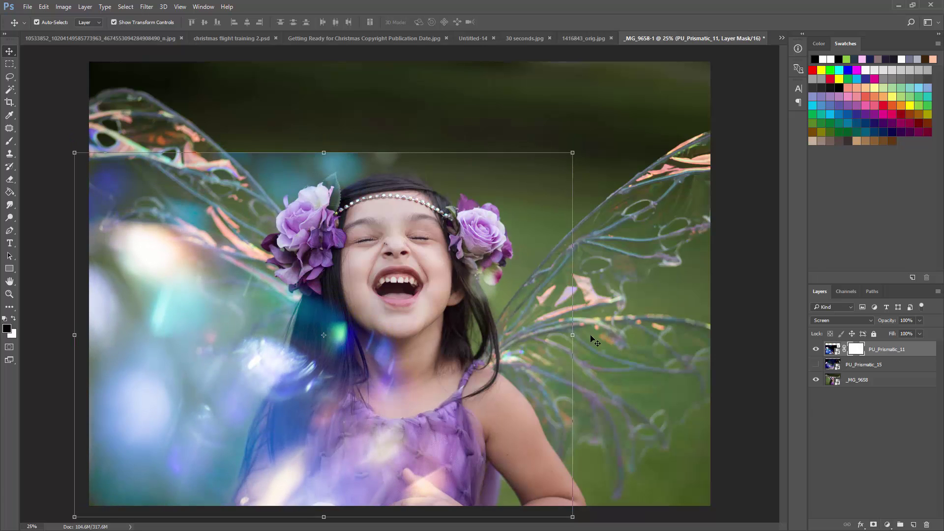
left_click(10, 141)
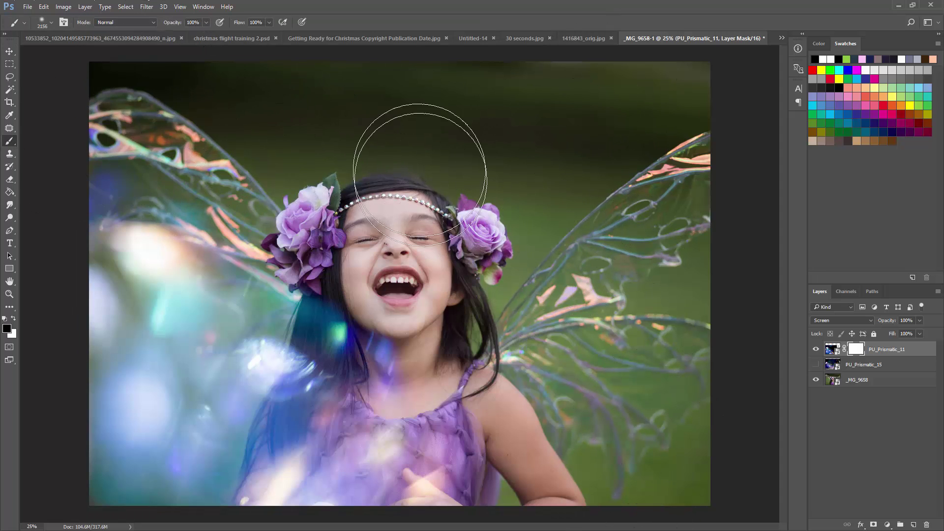
left_click_drag(406, 284, 381, 354)
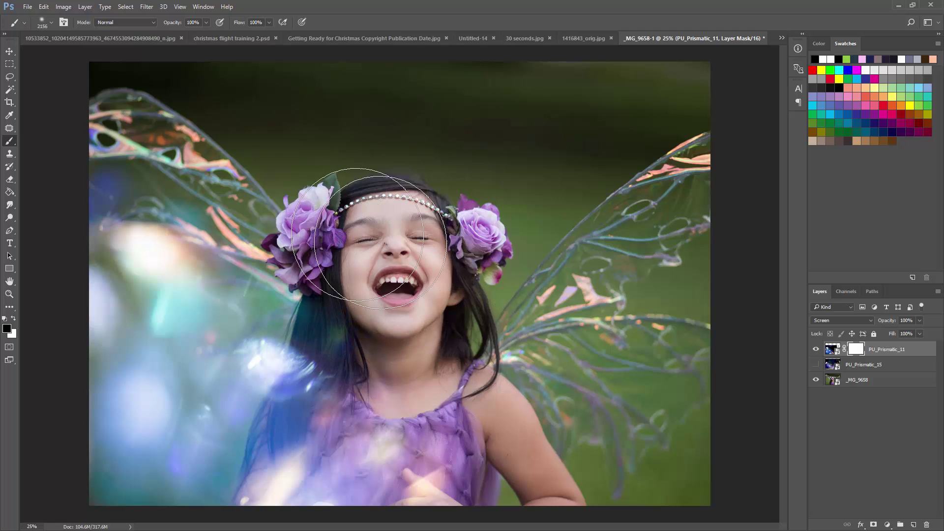
Hide PU_Prismatic_11, show and select PU_Prismatic_15, and swap foreground and background colours
left_click(815, 349)
left_click(850, 366)
left_click(816, 364)
key("x")
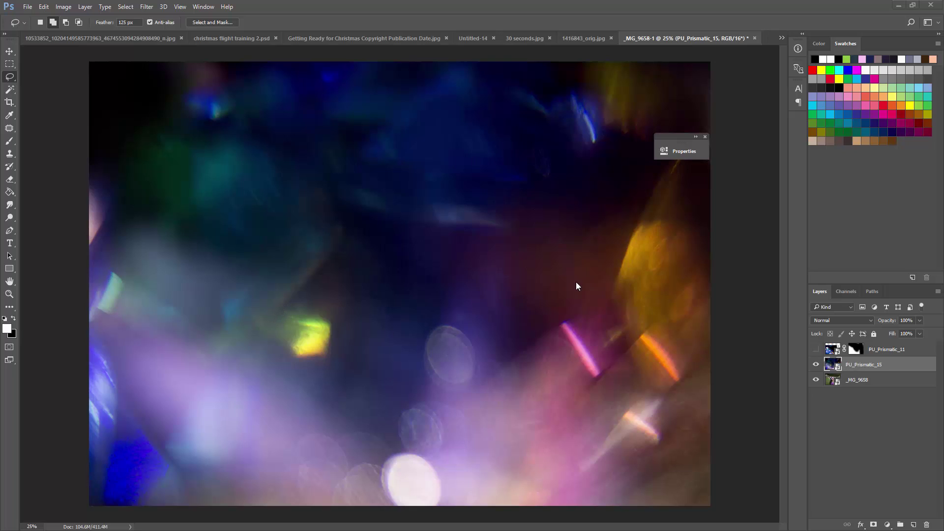
Change PU_Prismatic_15's blend mode from Normal to Screen
left_click(828, 320)
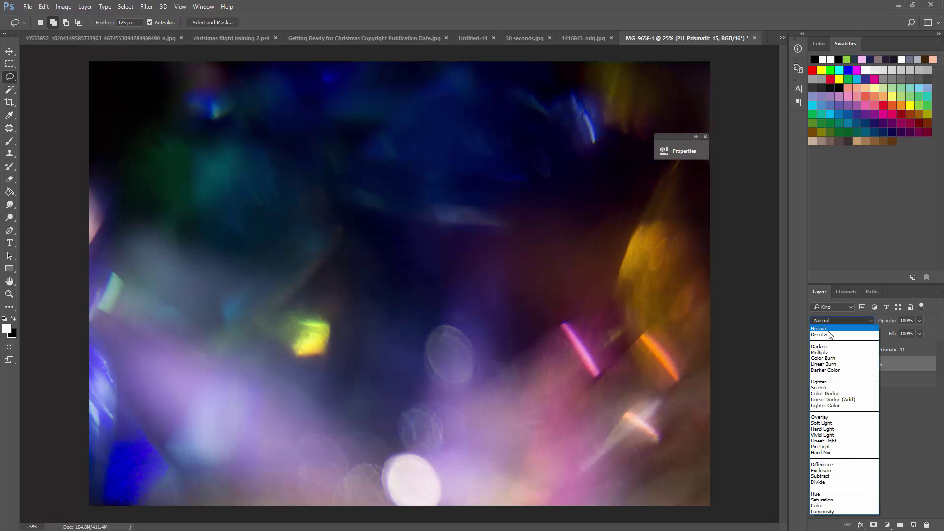
left_click(820, 388)
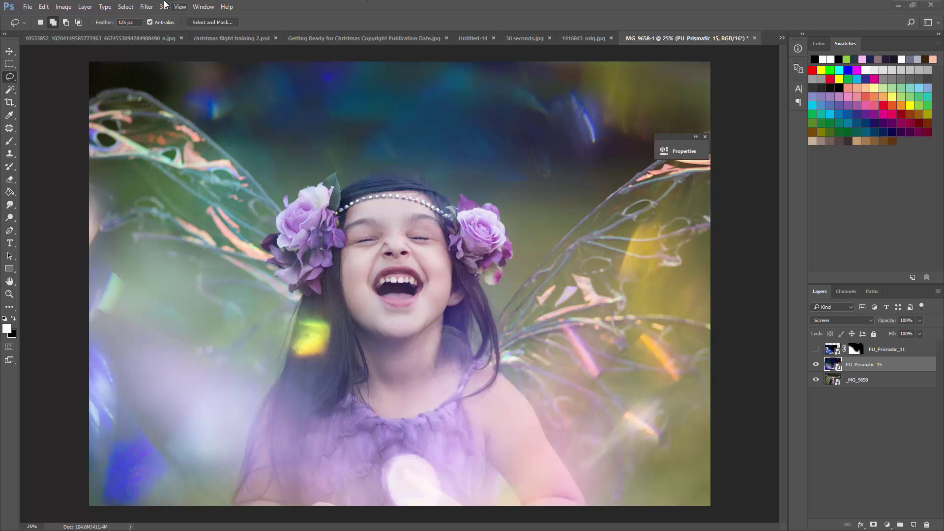
Deselect, add a mask to PU_Prismatic_15, and paint the haze off the face, hair and neck
left_click(146, 7)
left_click(133, 26)
left_click(873, 525)
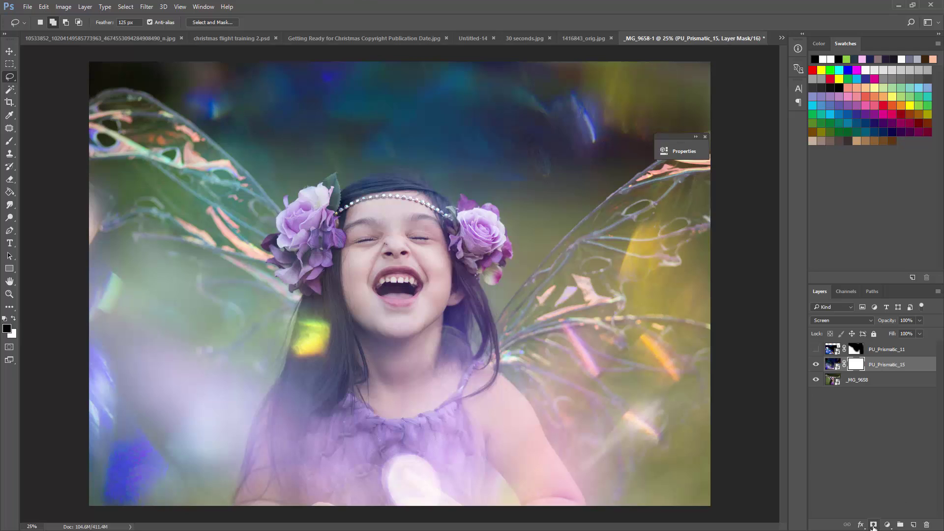
left_click(8, 143)
mouse_move(428, 334)
left_mouse_down()
mouse_move(344, 314)
mouse_move(422, 310)
mouse_move(397, 257)
mouse_move(423, 276)
mouse_move(467, 339)
mouse_move(340, 344)
mouse_move(369, 282)
mouse_move(502, 400)
mouse_move(442, 319)
mouse_move(389, 280)
mouse_move(394, 325)
mouse_move(442, 334)
mouse_move(482, 324)
mouse_move(480, 356)
left_mouse_up()
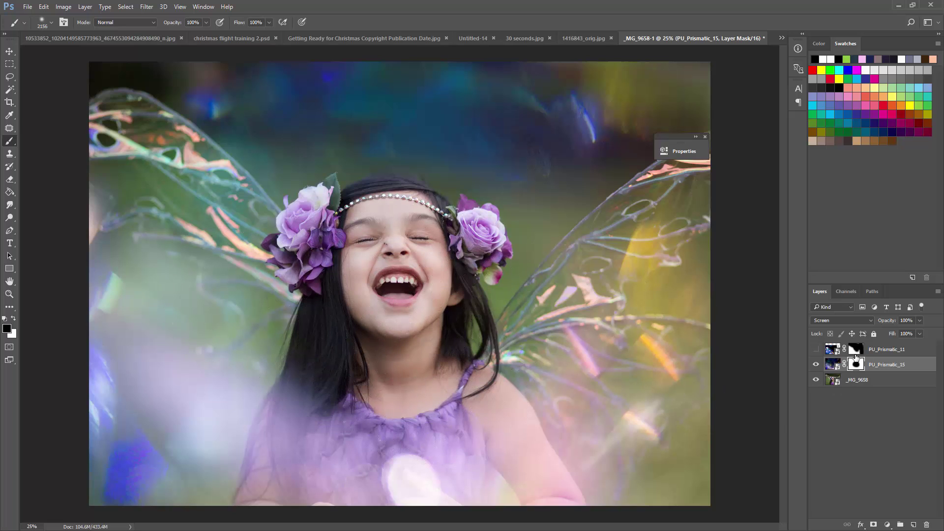
left_click_drag(307, 373, 291, 428)
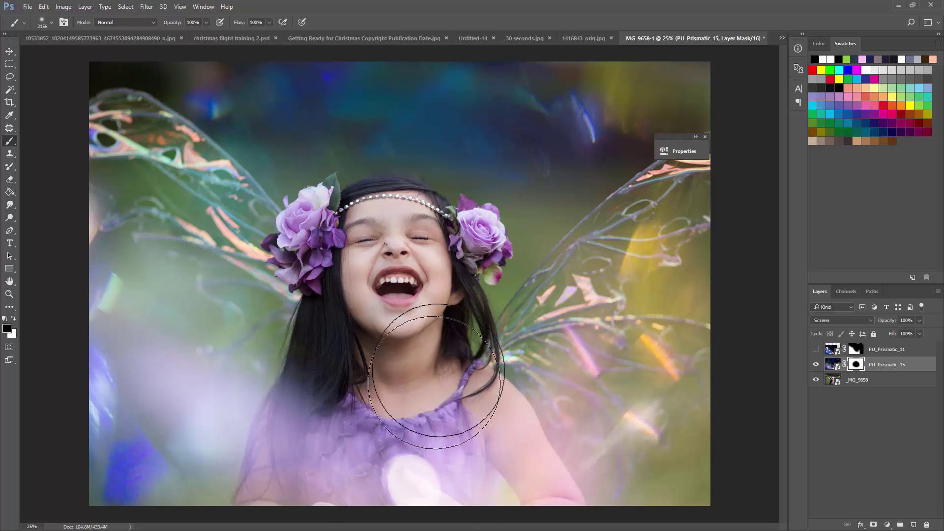
Step backward repeatedly to remove the mask strokes painted on PU_Prismatic_15
left_click_drag(63, 225, 131, 169)
left_click(44, 7)
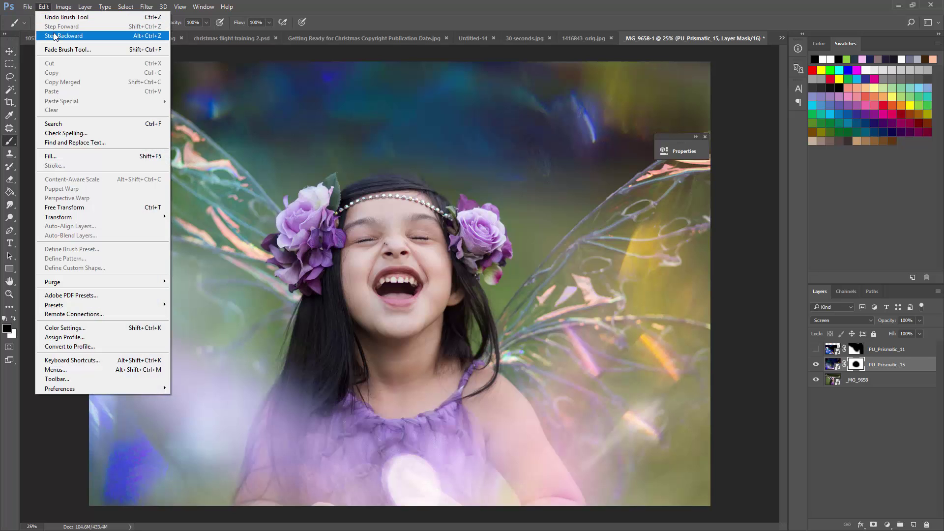
left_click(55, 36)
left_click(41, 7)
left_click(58, 36)
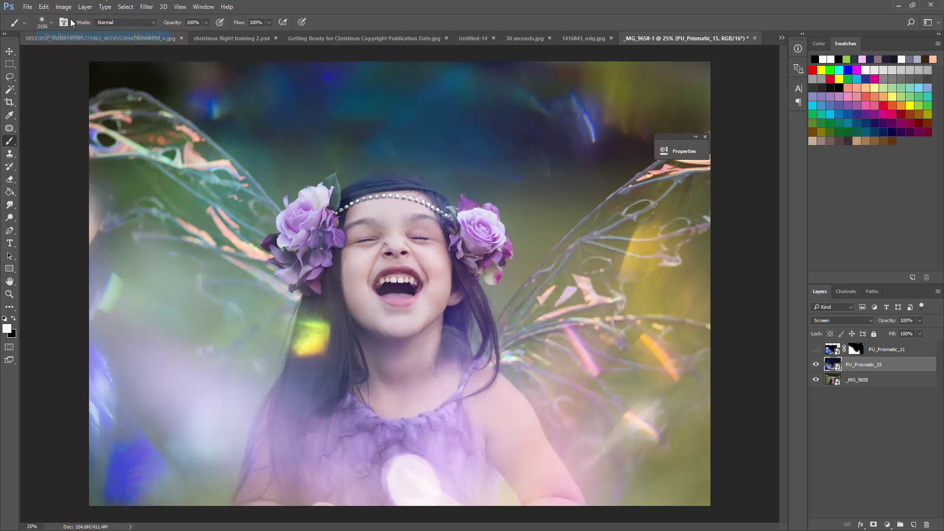
Choose the Lasso tool with a 125 px feather
left_click(11, 78)
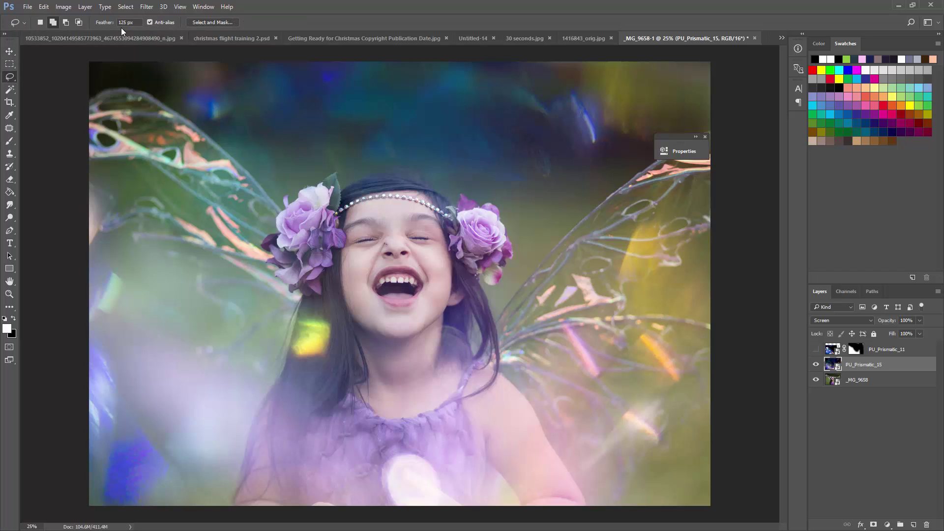
left_click(137, 22)
type("12")
key("Return")
left_click(137, 22)
key("Return")
Draw a feathered lasso selection around the girl's head, from flowers to neckline to headband
left_click_drag(322, 230, 313, 269)
mouse_move(342, 396)
left_mouse_down()
mouse_move(404, 419)
mouse_move(439, 414)
mouse_move(475, 400)
mouse_move(489, 376)
mouse_move(486, 352)
left_mouse_up()
mouse_move(453, 229)
left_mouse_down()
mouse_move(423, 199)
mouse_move(362, 206)
mouse_move(343, 220)
left_mouse_up()
left_click(335, 183)
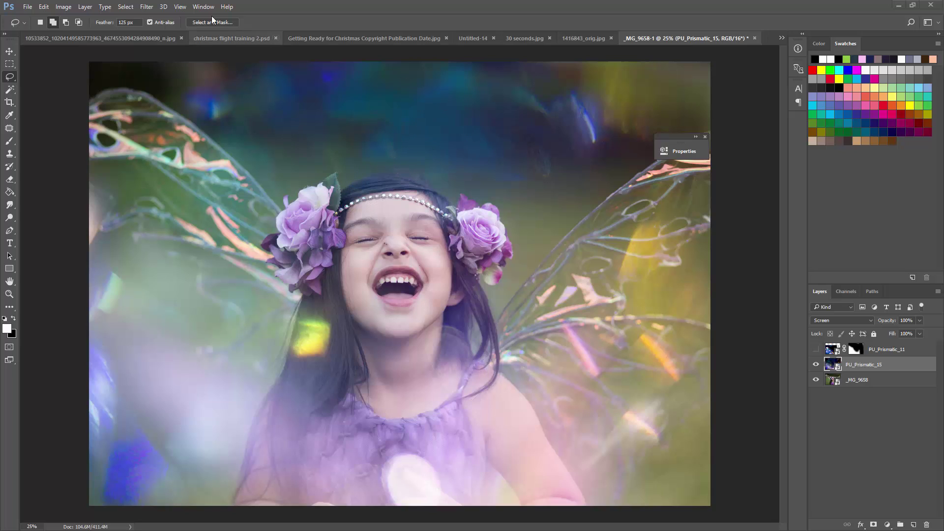
Apply Filter > Blur > Average to PU_Prismatic_15 and toggle the smart filter to compare
left_click(147, 7)
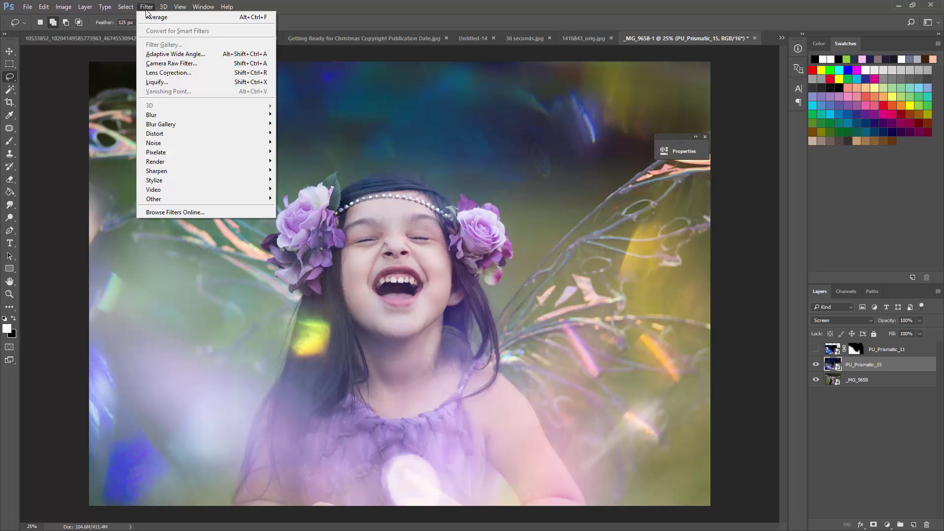
mouse_move(180, 116)
mouse_move(212, 118)
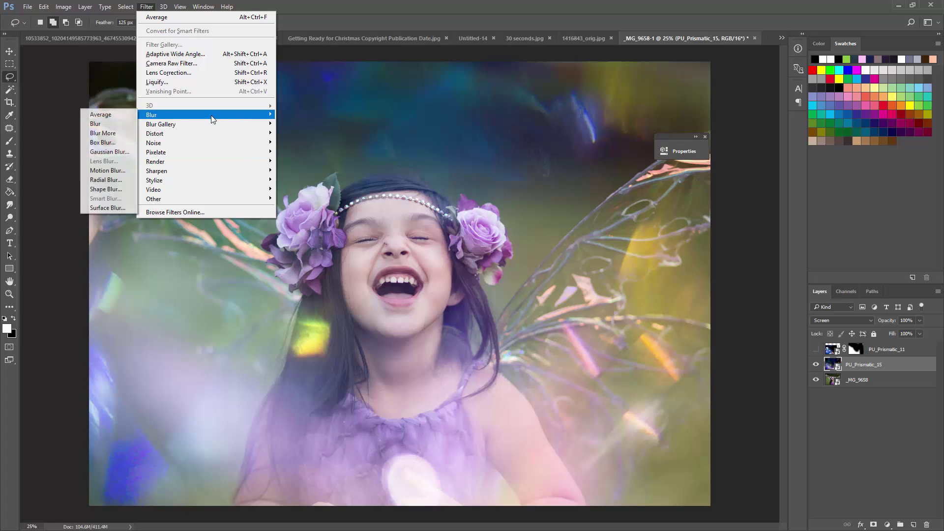
left_click(107, 117)
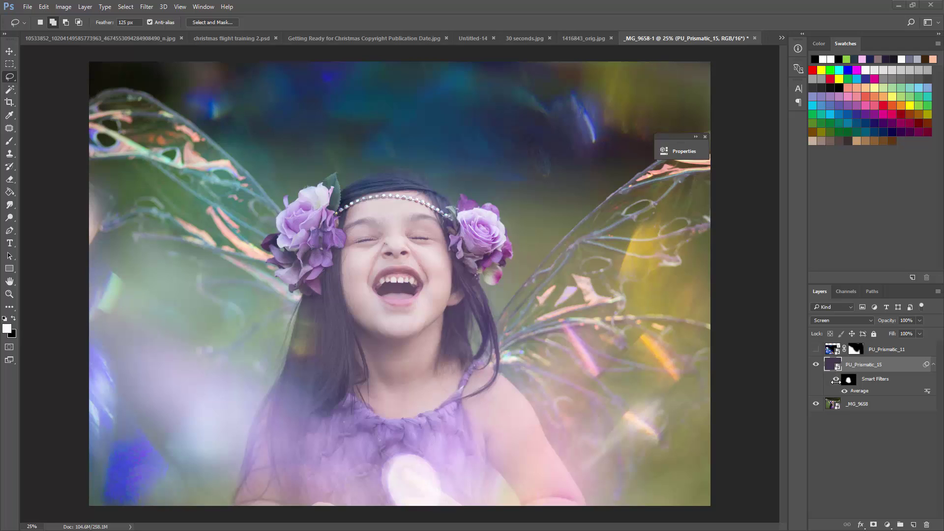
left_click(835, 380)
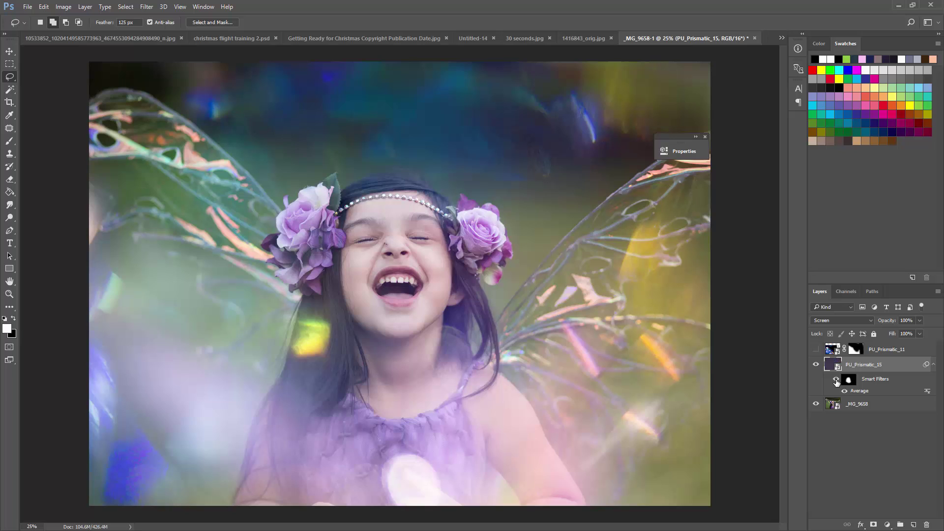
left_click(836, 379)
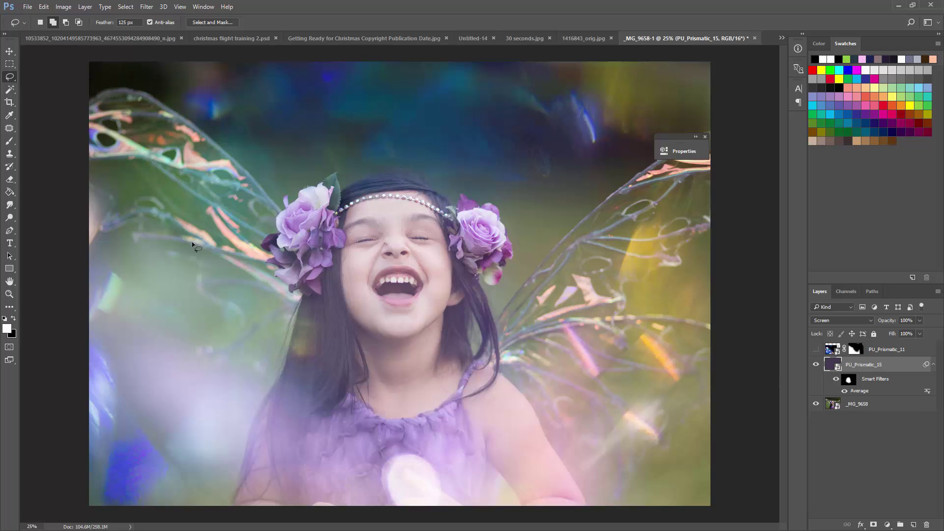
Mask PU_Prismatic_15 with soft black 12% brush strokes over the girl's face and chest
key("b")
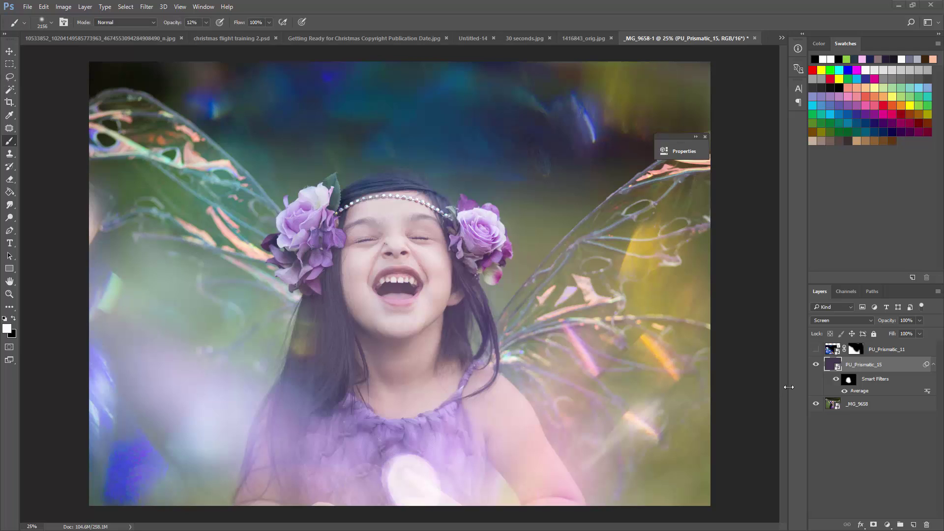
left_click(874, 526)
key("x")
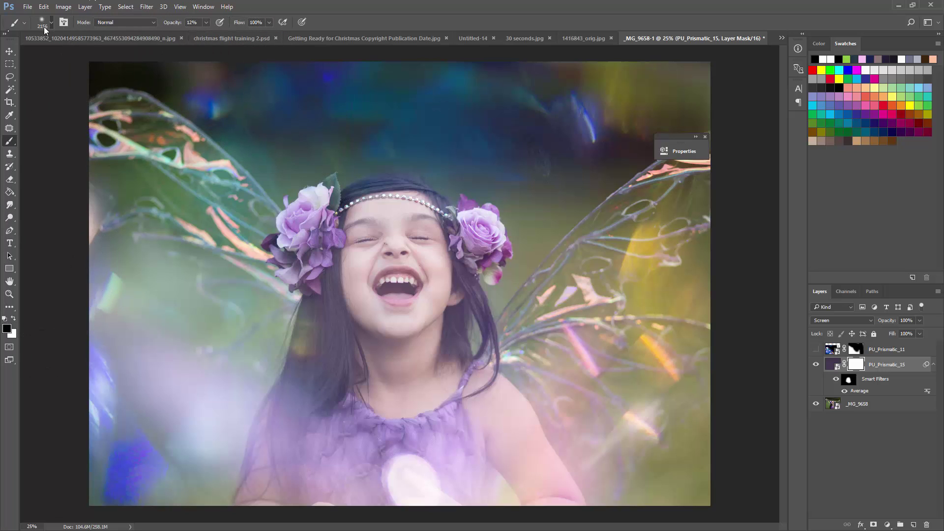
mouse_move(374, 285)
left_mouse_down()
mouse_move(393, 275)
mouse_move(388, 266)
mouse_move(366, 347)
mouse_move(408, 400)
mouse_move(416, 300)
mouse_move(431, 347)
left_mouse_up()
mouse_move(404, 261)
left_mouse_down()
mouse_move(400, 249)
mouse_move(449, 449)
mouse_move(483, 461)
mouse_move(334, 440)
mouse_move(307, 481)
mouse_move(375, 409)
mouse_move(363, 300)
left_mouse_up()
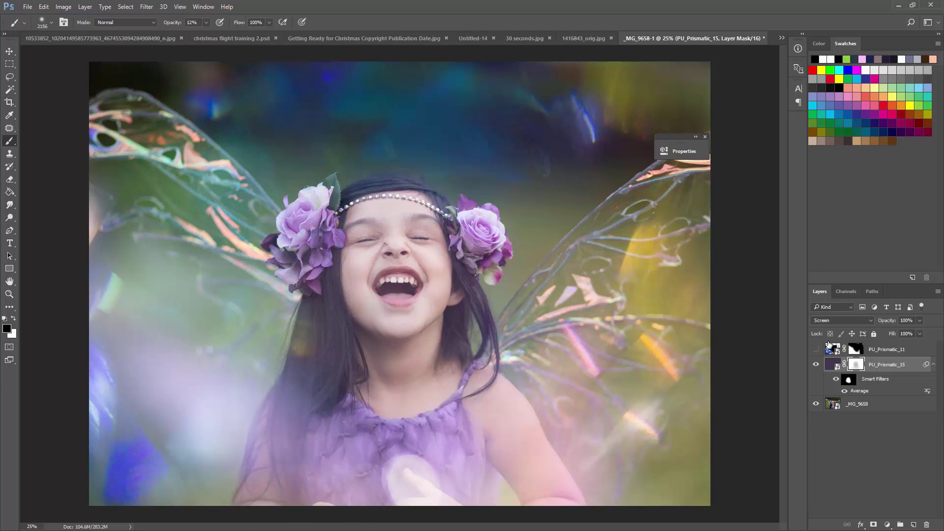
Hide PU_Prismatic_15, then place PU_Prismatic_30 and enlarge it to cover the photo
left_click(816, 364)
key("x")
key("v")
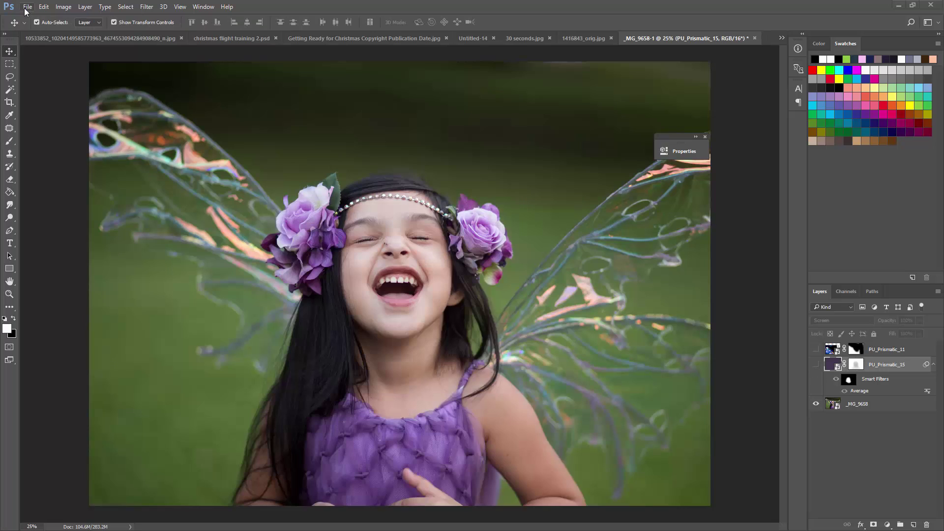
left_click(27, 6)
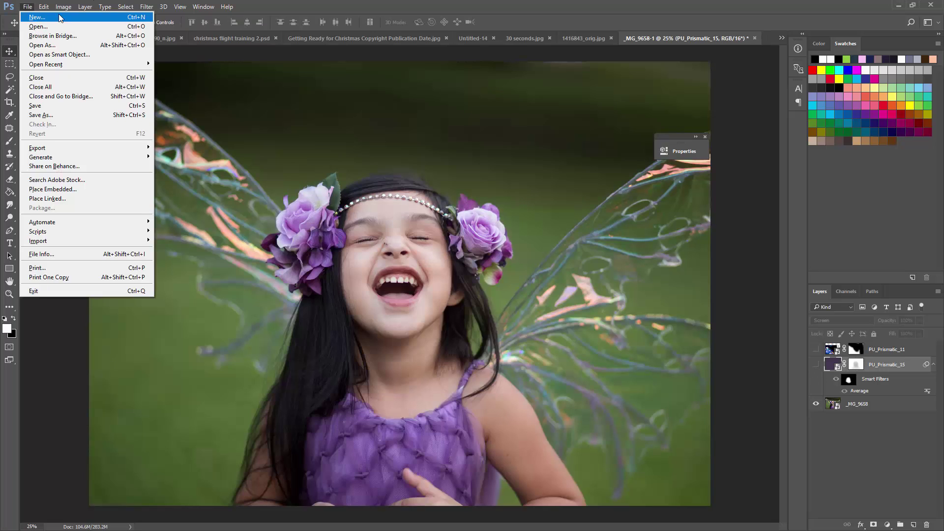
left_click(73, 192)
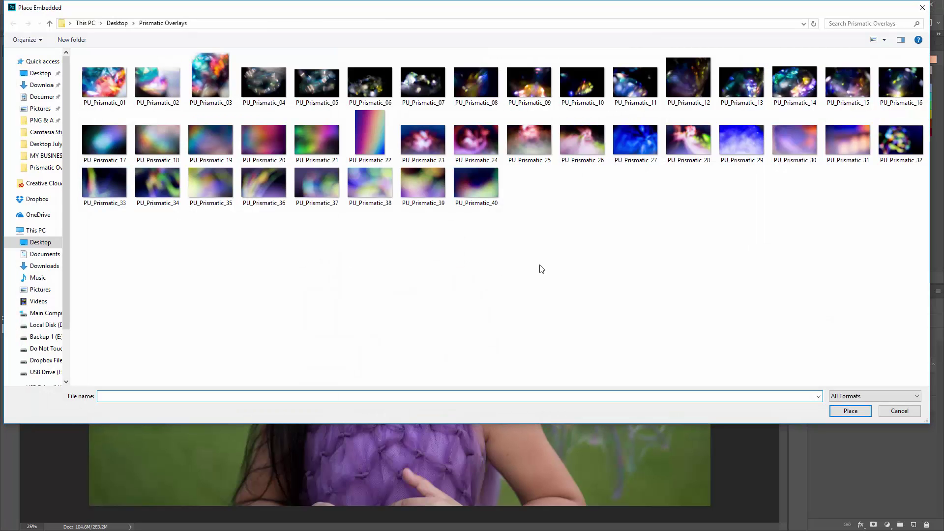
left_click(806, 140)
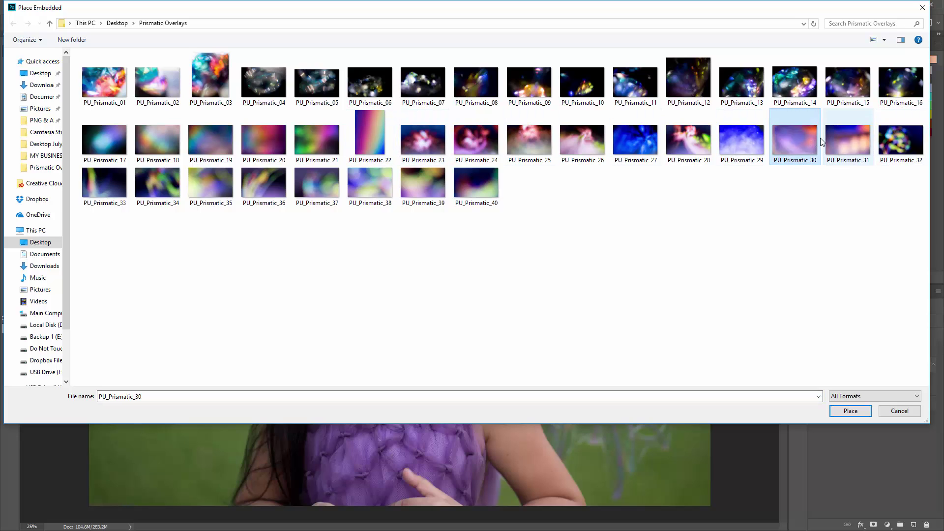
double_click(806, 145)
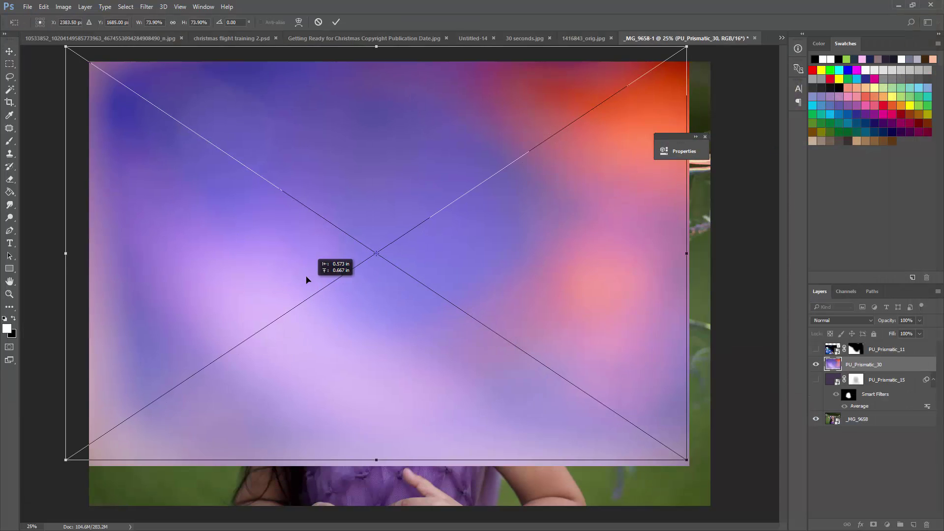
left_click_drag(303, 274, 289, 248)
left_click_drag(662, 434, 726, 507)
key("Return")
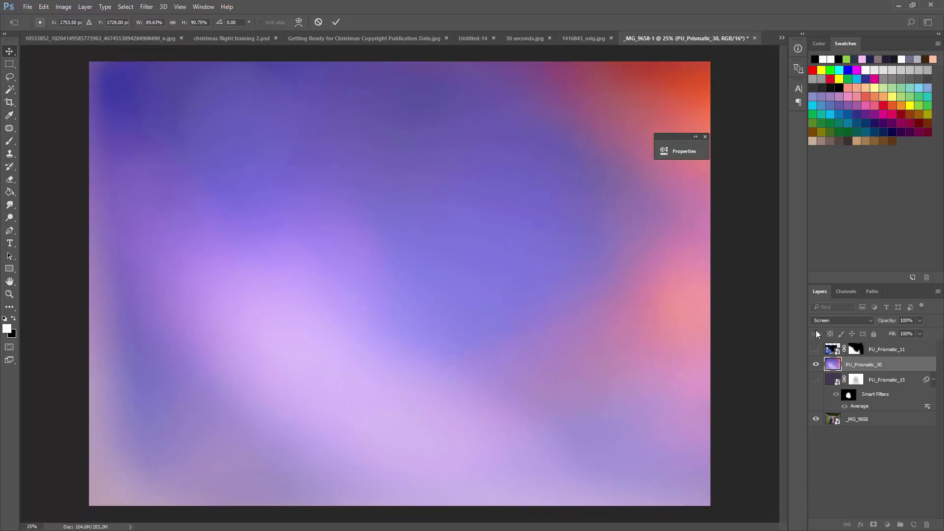
Set PU_Prismatic_30 to Screen at 36% opacity, compare it, and hide it
left_click(842, 320)
left_click(826, 387)
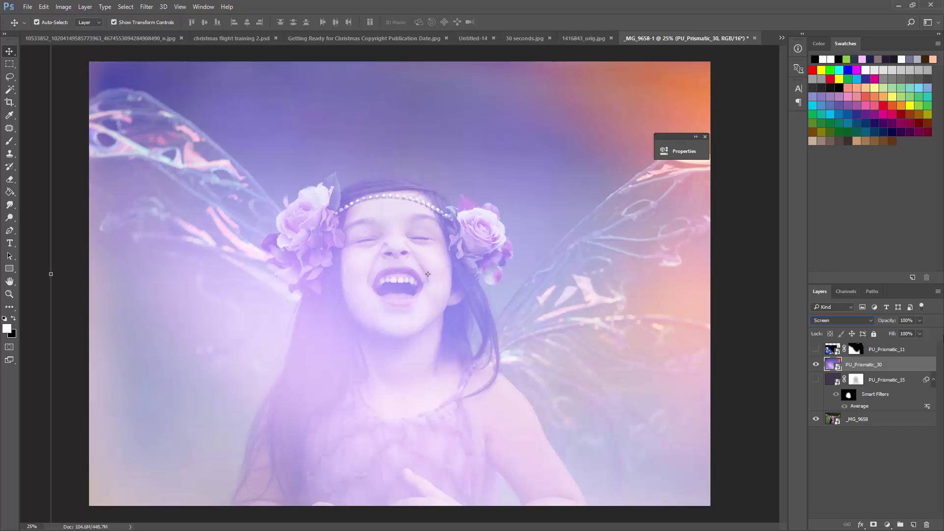
left_click(919, 321)
left_click_drag(892, 332, 893, 335)
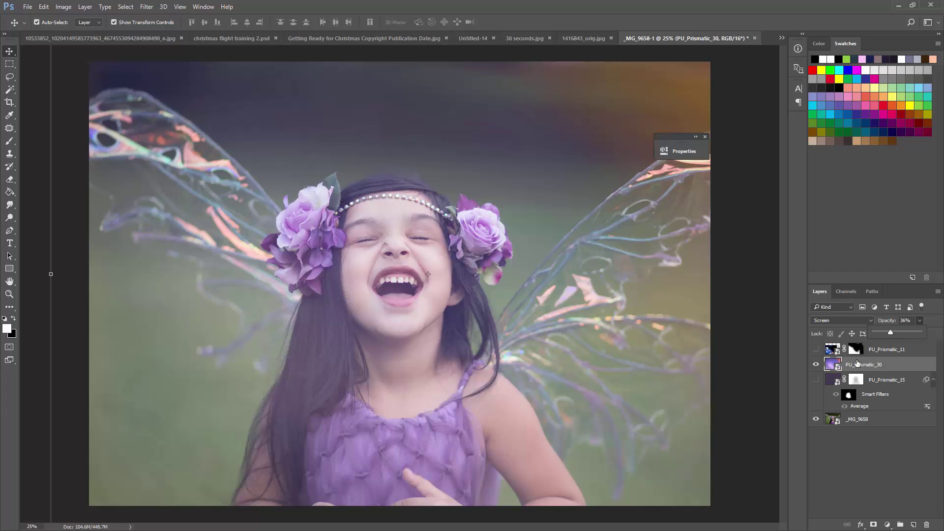
left_click(815, 365)
left_click(815, 365)
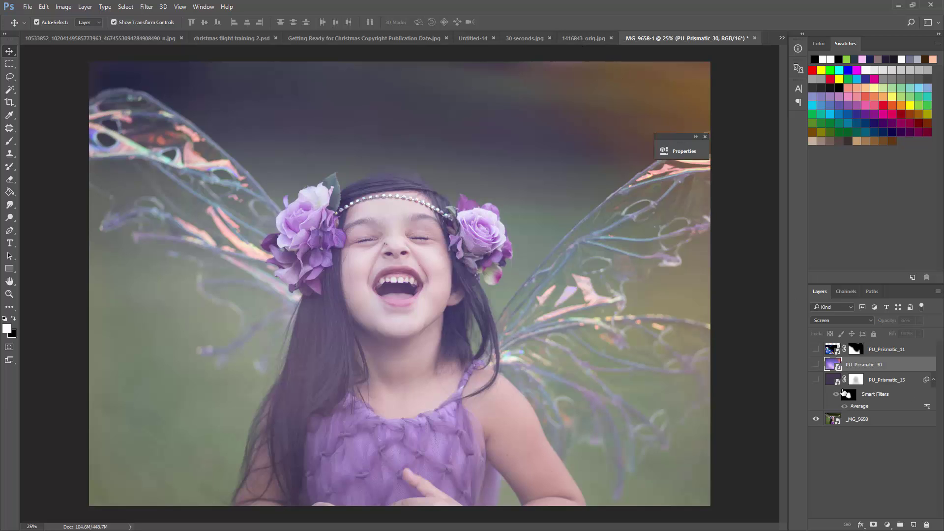
left_click(816, 365)
Place PU_Prismatic_38 and stretch it past the canvas corners
left_click(28, 6)
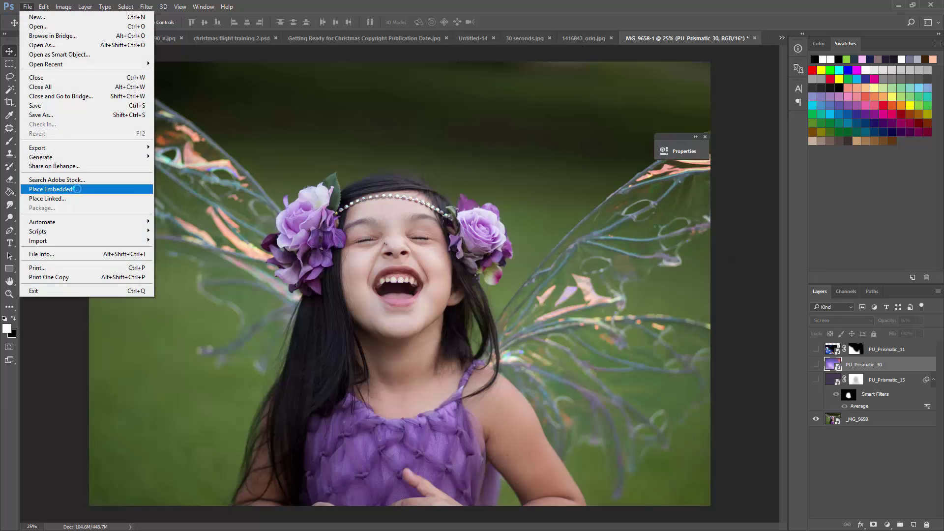
left_click(53, 189)
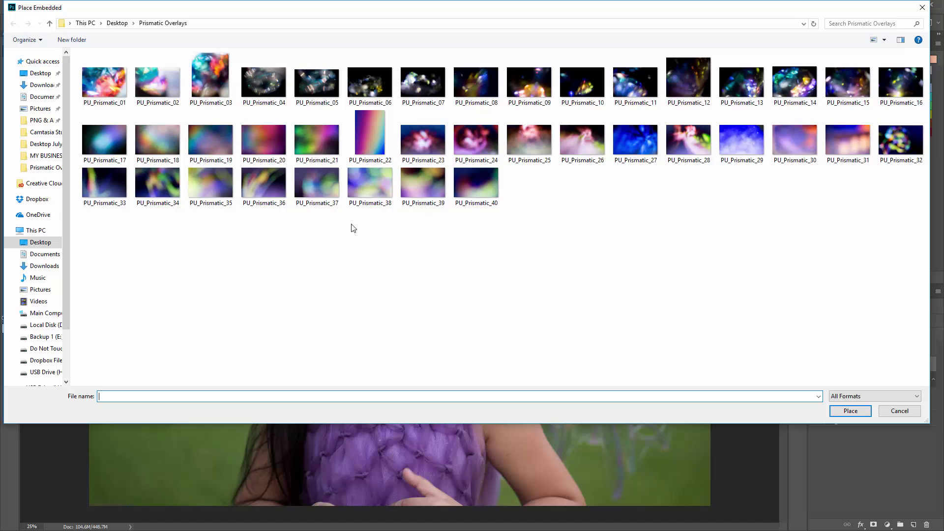
double_click(367, 179)
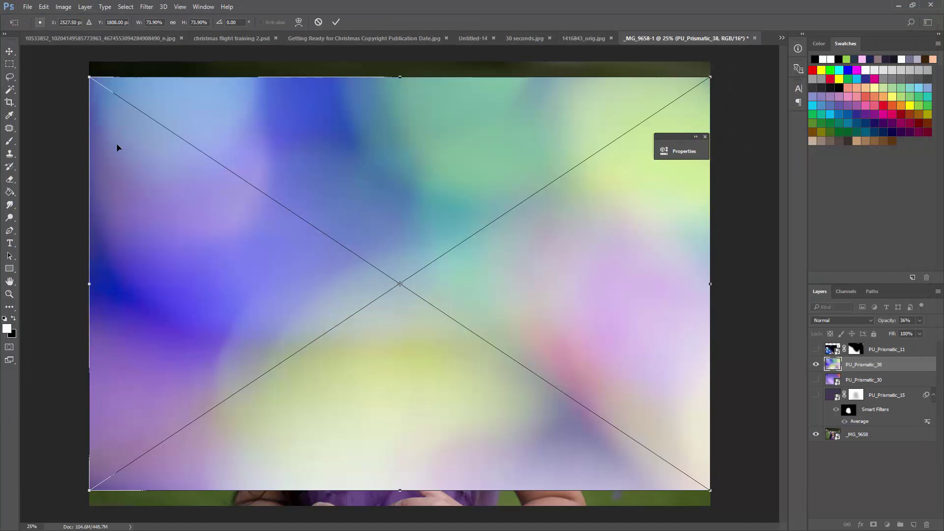
left_click_drag(90, 85, 1, 6)
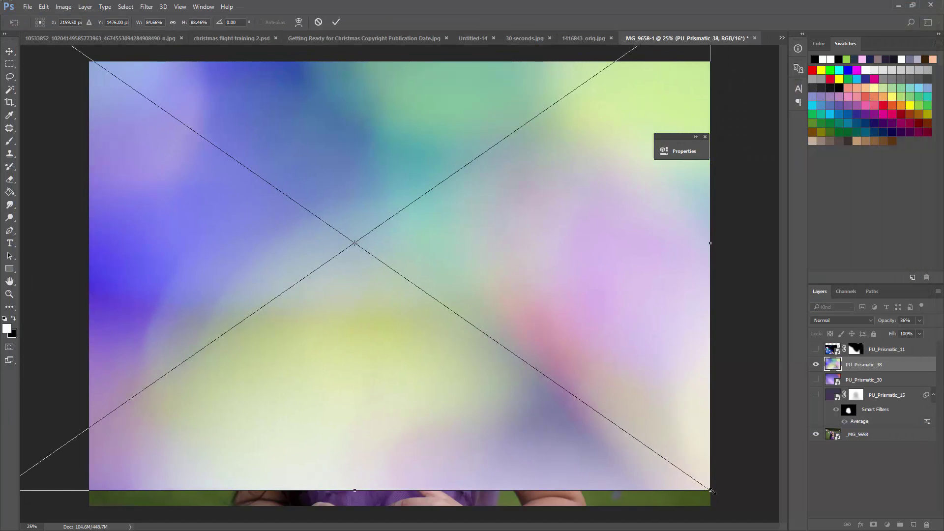
left_click_drag(711, 492, 836, 530)
key("shift+alt+s")
key("Return")
Try PU_Prismatic_38 in Screen at about 46%, then Soft Light at 97% opacity
left_click(827, 322)
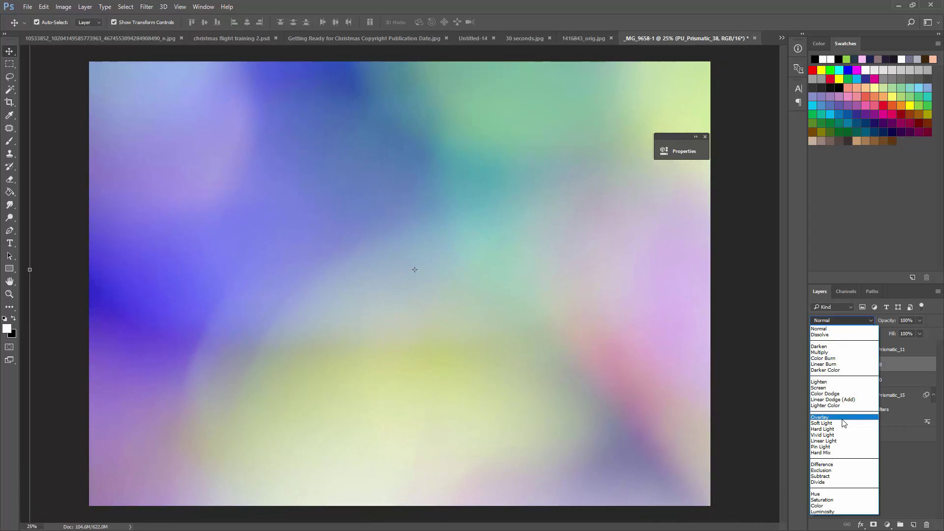
left_click(824, 388)
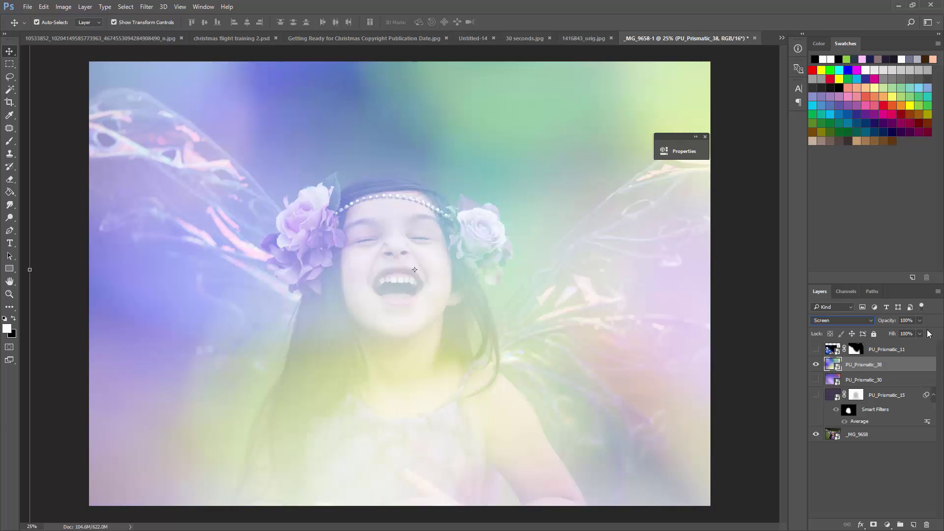
left_click_drag(919, 321, 894, 332)
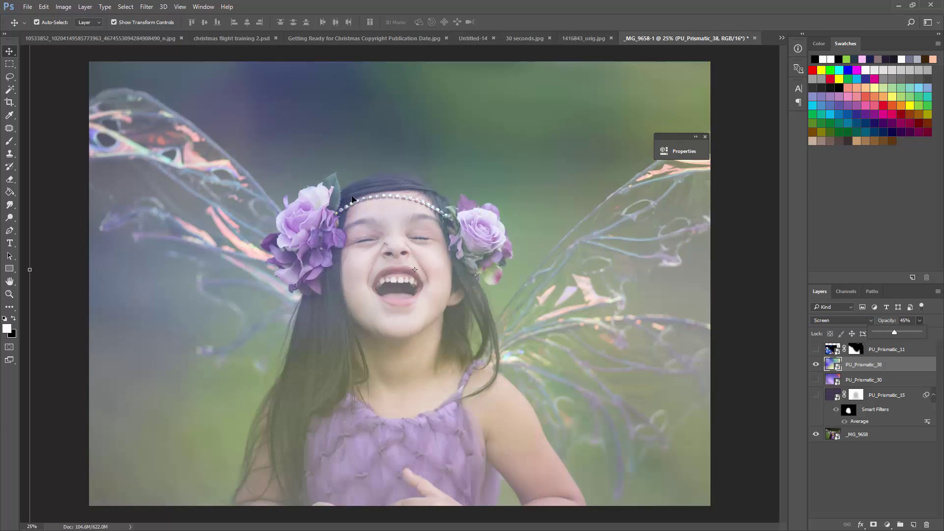
left_click(824, 321)
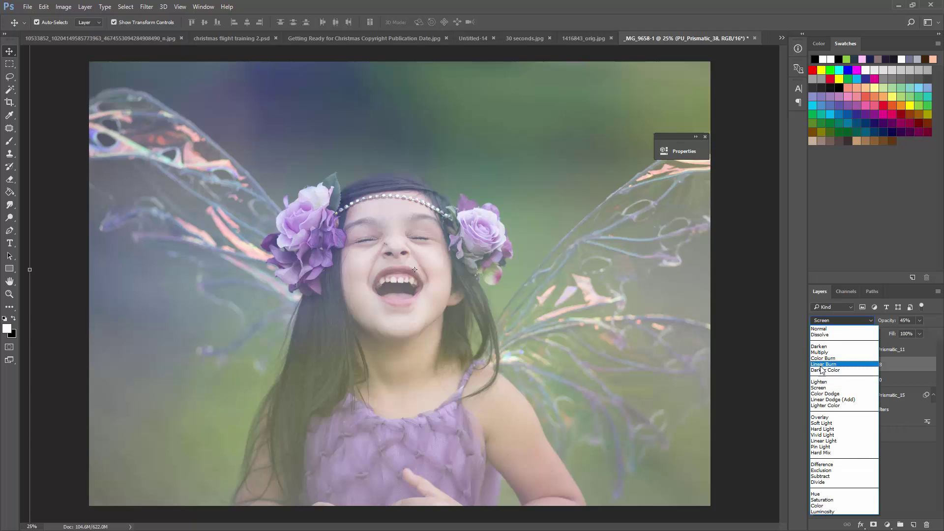
left_click(823, 424)
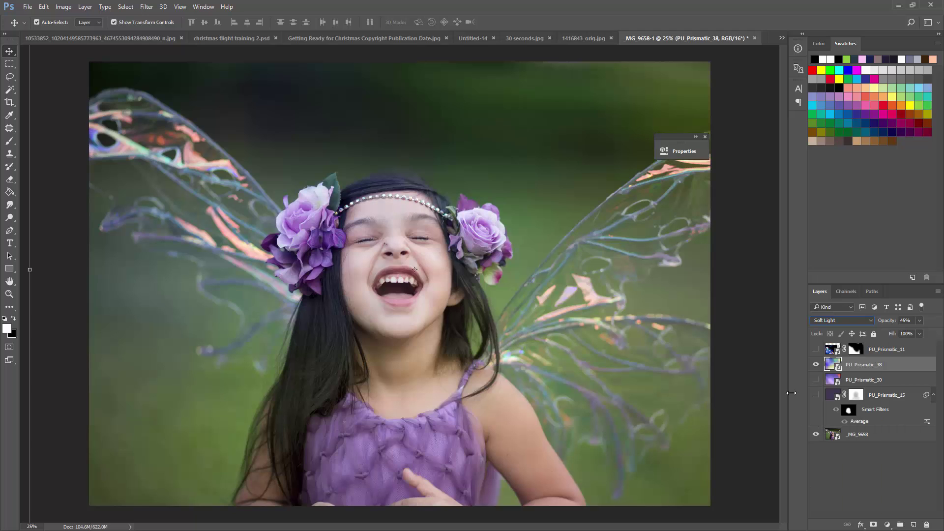
left_click(919, 320)
left_click_drag(922, 332, 935, 332)
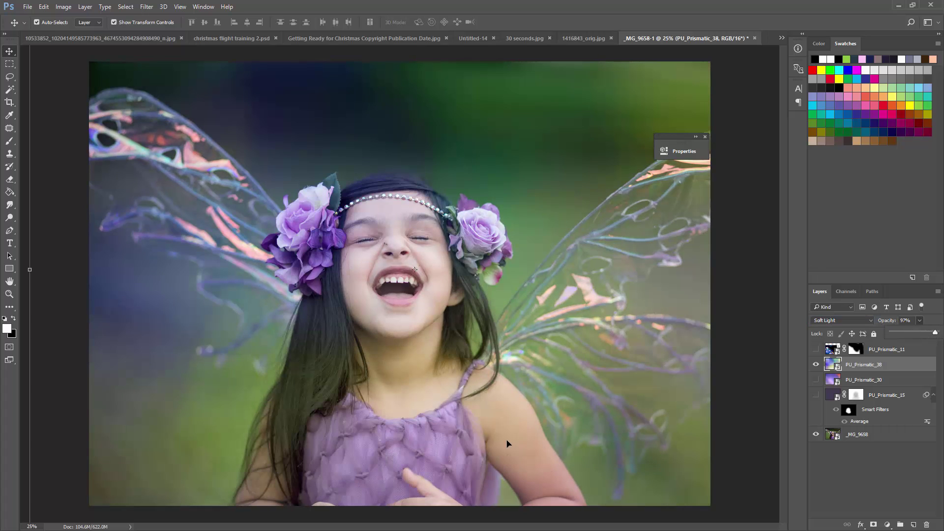
Add a layer mask to PU_Prismatic_38, paint it off the chest and neck, and set brush opacity to 65%
left_click(872, 525)
left_click(9, 141)
mouse_move(403, 399)
left_mouse_down()
mouse_move(374, 433)
mouse_move(388, 427)
left_mouse_up()
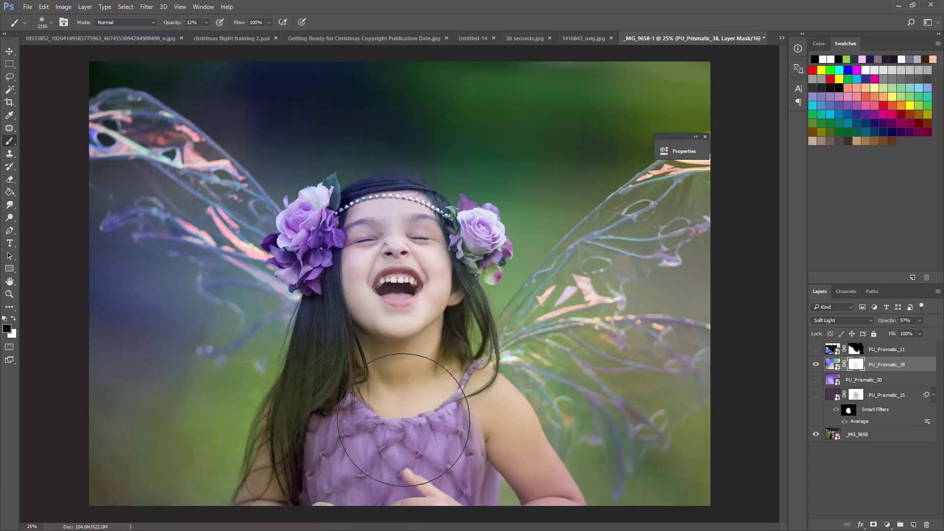
left_click(201, 21)
type("65")
key("Return")
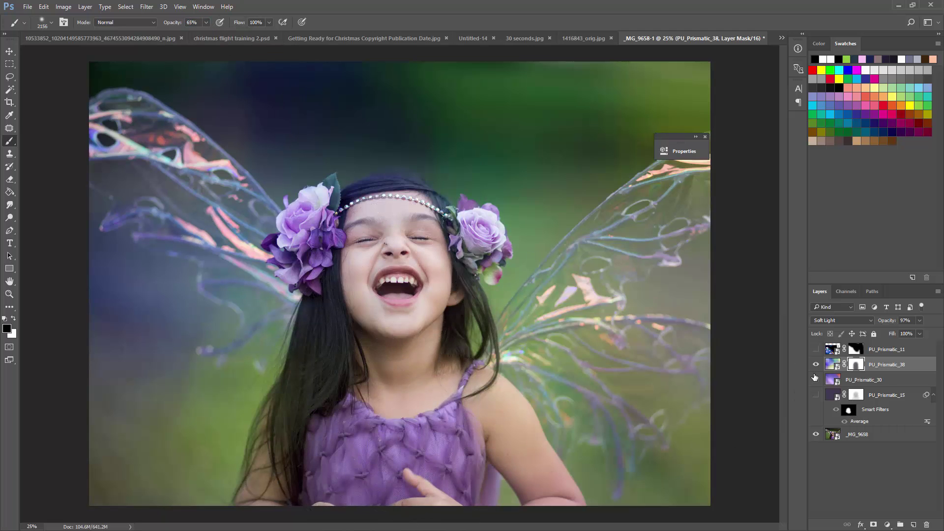
Compare the overlay on and off, set it to Screen at 34% opacity, then hide it
left_click(816, 364)
left_click(816, 364)
left_click(816, 364)
left_click(815, 365)
left_click(833, 321)
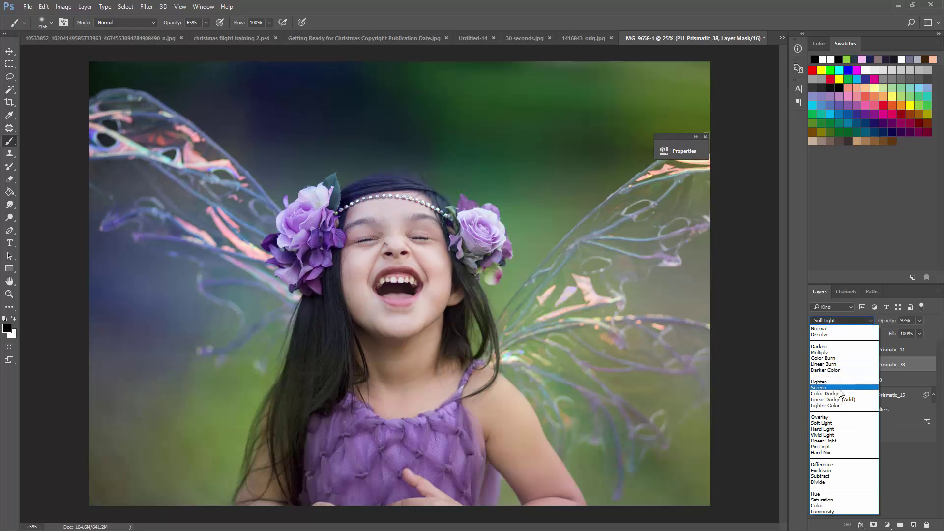
left_click(819, 388)
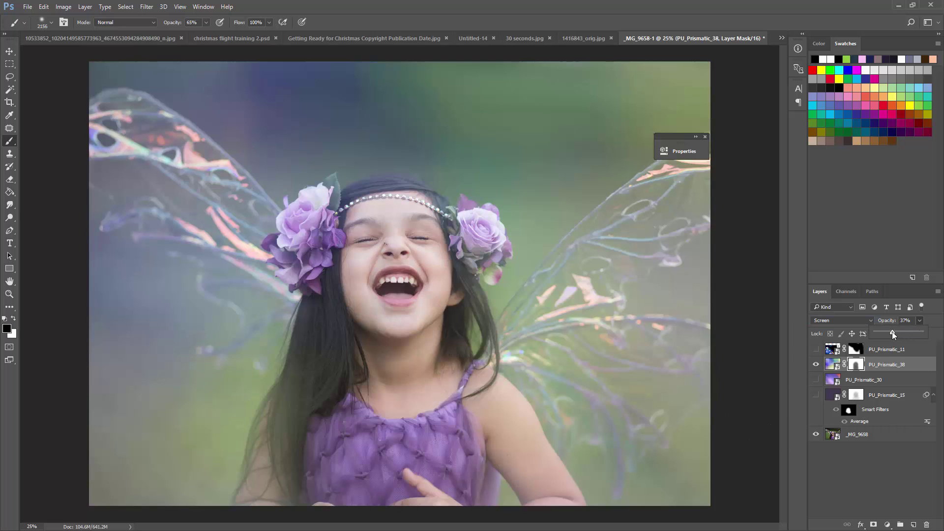
left_click_drag(892, 334, 892, 336)
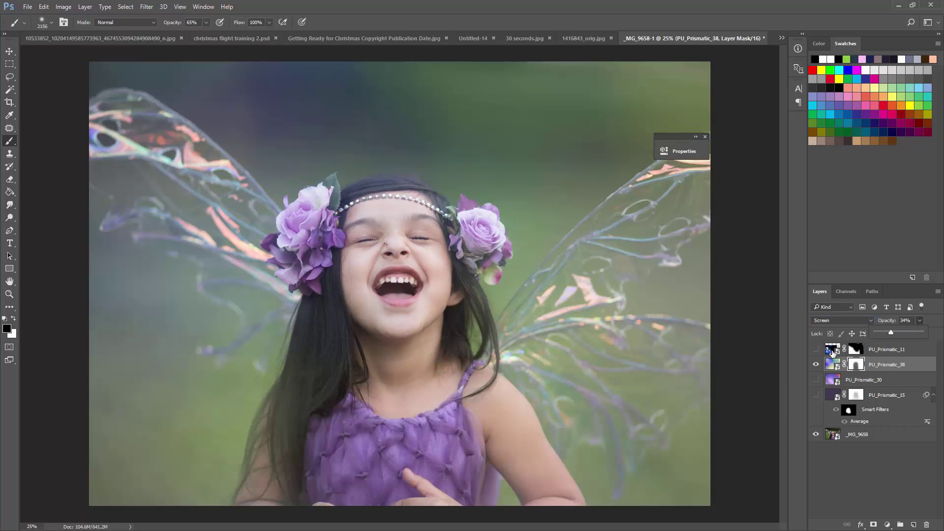
left_click(815, 367)
left_click(814, 365)
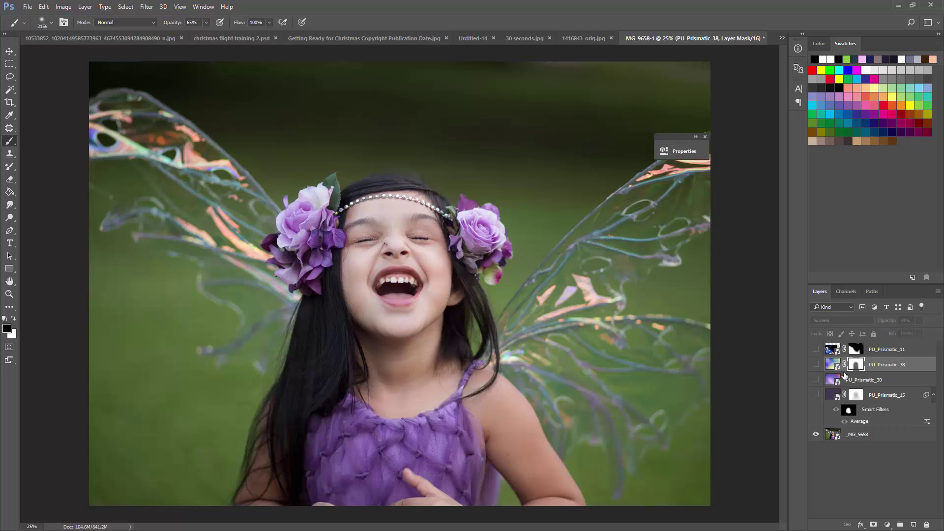
Delete the PU_Prismatic_38 layer and place PU_Prismatic_16 from the Prismatic Overlays folder
left_click(27, 6)
key("Escape")
key("Delete")
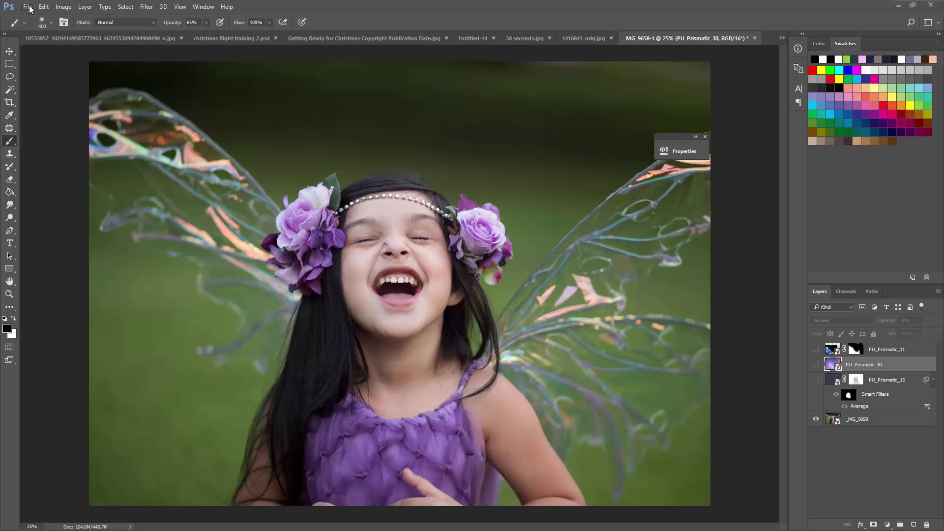
left_click(28, 7)
left_click(49, 188)
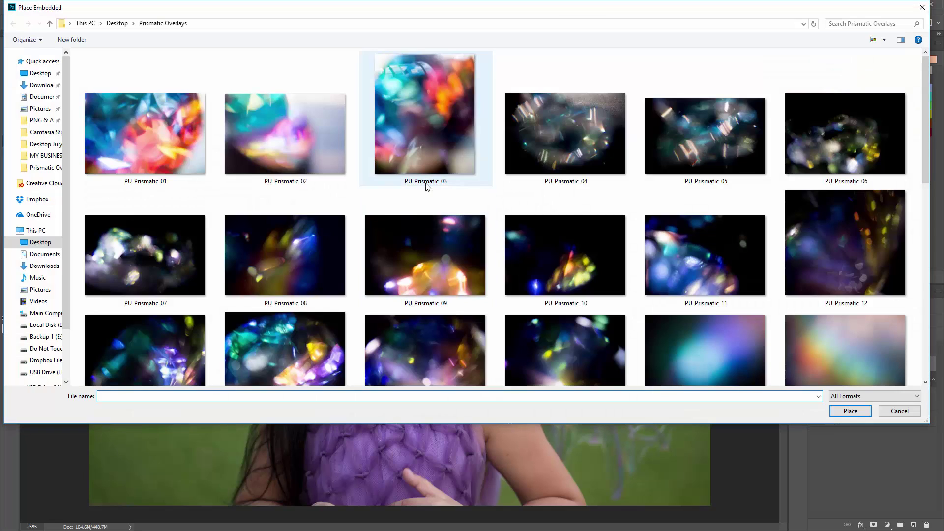
left_click(490, 288)
scroll(582, 346, "down", 1)
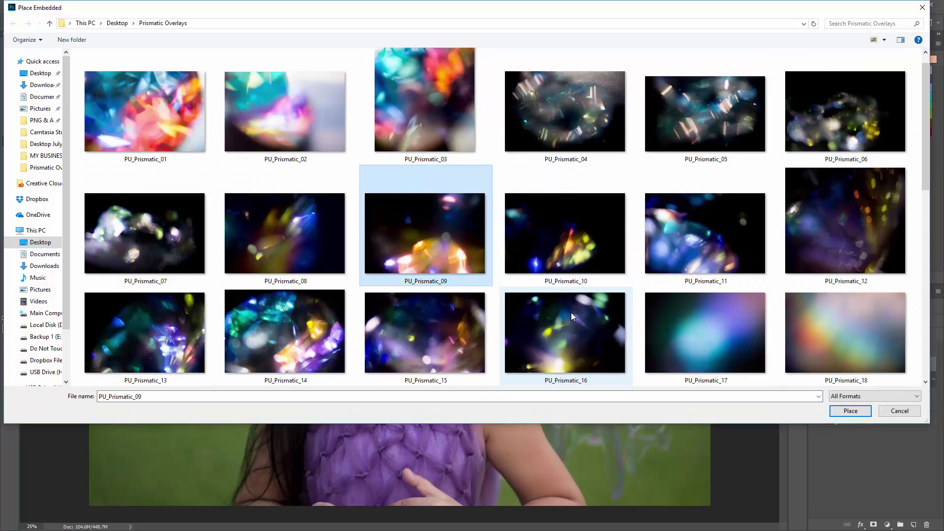
double_click(575, 340)
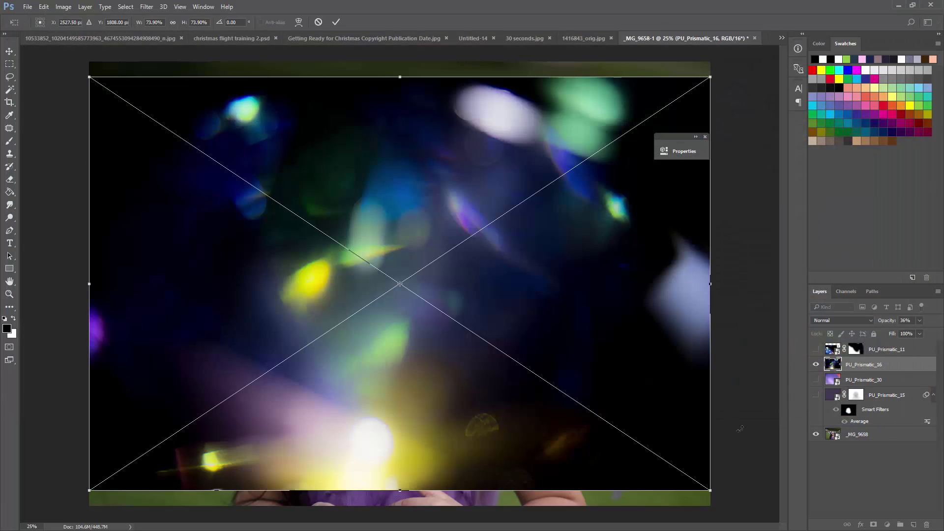
Shrink PU_Prismatic_16, move it right of her face, and rotate it to about 48 degrees
left_click_drag(708, 488, 308, 254)
left_click_drag(386, 291, 364, 295)
left_click_drag(204, 170, 577, 324)
left_click_drag(680, 427, 661, 435)
left_click_drag(654, 388, 667, 382)
key("Return")
Set PU_Prismatic_16 to Screen and mask it off the right-wing streak and her hair
key("b")
left_click(841, 320)
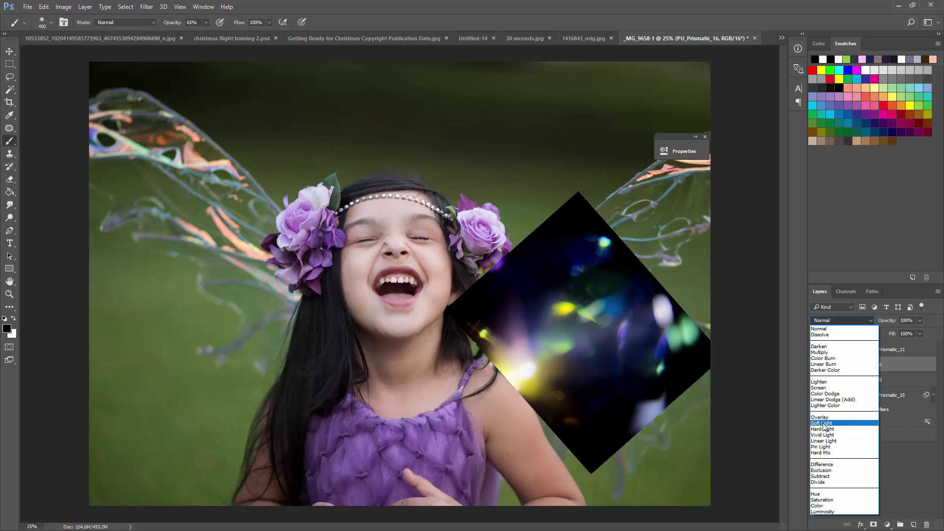
left_click(818, 388)
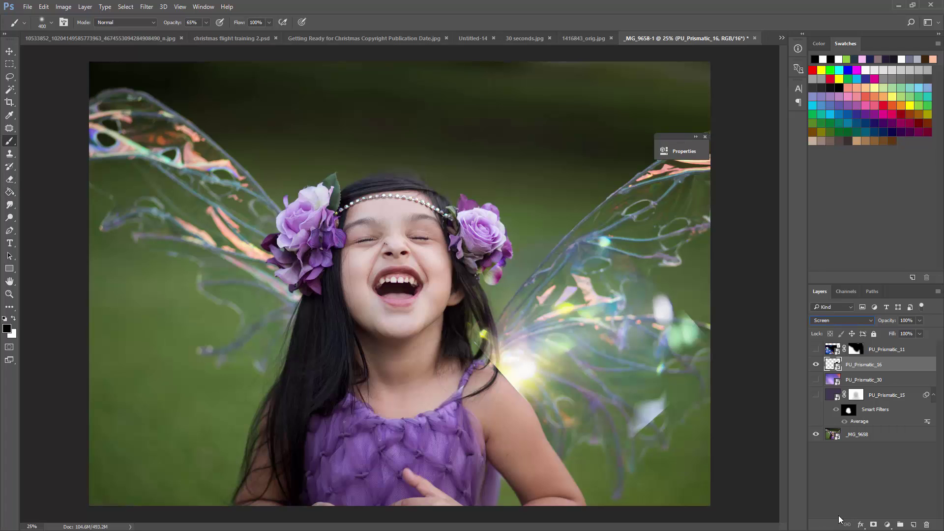
left_click(873, 525)
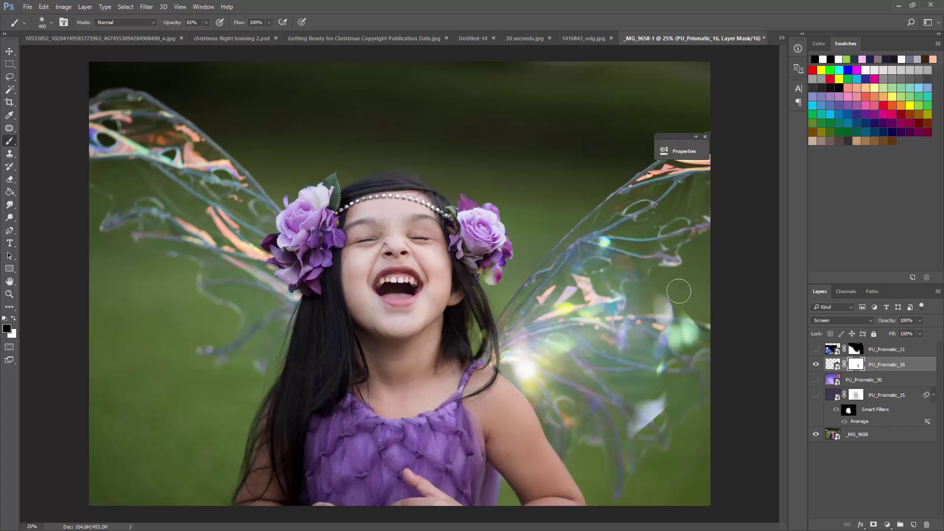
mouse_move(657, 449)
left_mouse_down()
mouse_move(633, 454)
mouse_move(635, 424)
mouse_move(651, 403)
left_mouse_up()
left_click_drag(490, 387, 507, 397)
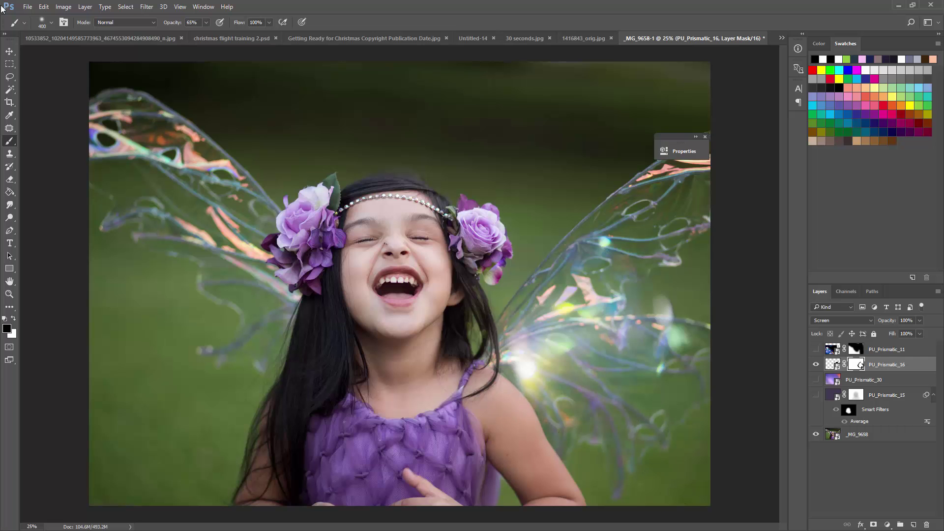
Place PU_Prismatic_04, shrink it onto the left wing, and rotate it to about -58 degrees
left_click(27, 7)
left_click(93, 189)
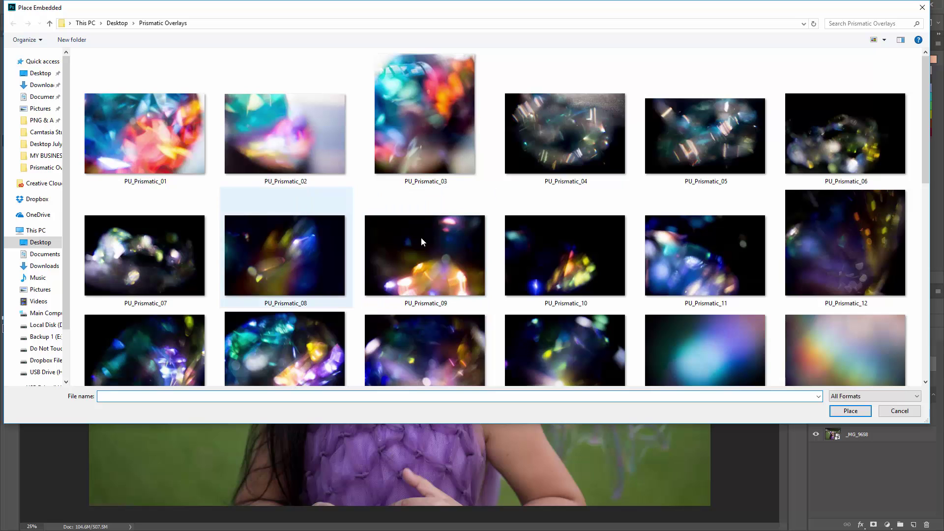
double_click(574, 136)
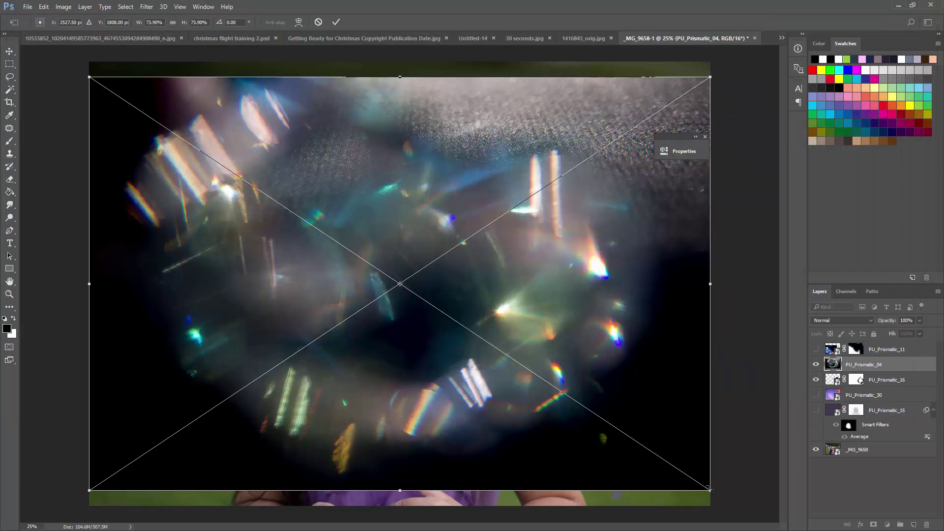
left_click_drag(709, 489, 514, 184)
left_click_drag(267, 113, 88, 104)
left_click_drag(318, 204, 310, 128)
left_click(335, 22)
key("shift+alt+s")
key("b")
Set PU_Prismatic_04 to Screen, apply Levels (output white 153, midtones 0.75), and lower opacity to 90%
left_click(850, 321)
left_click(828, 395)
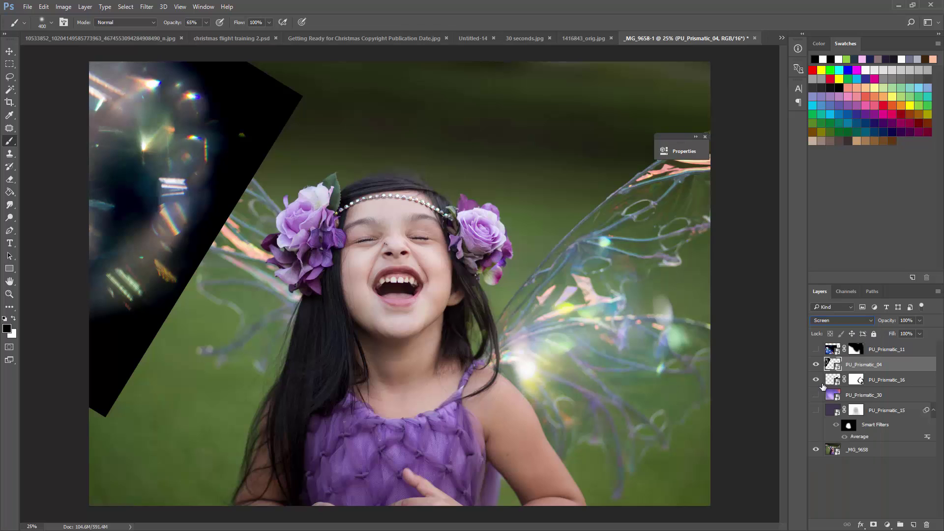
left_click(64, 7)
mouse_move(81, 31)
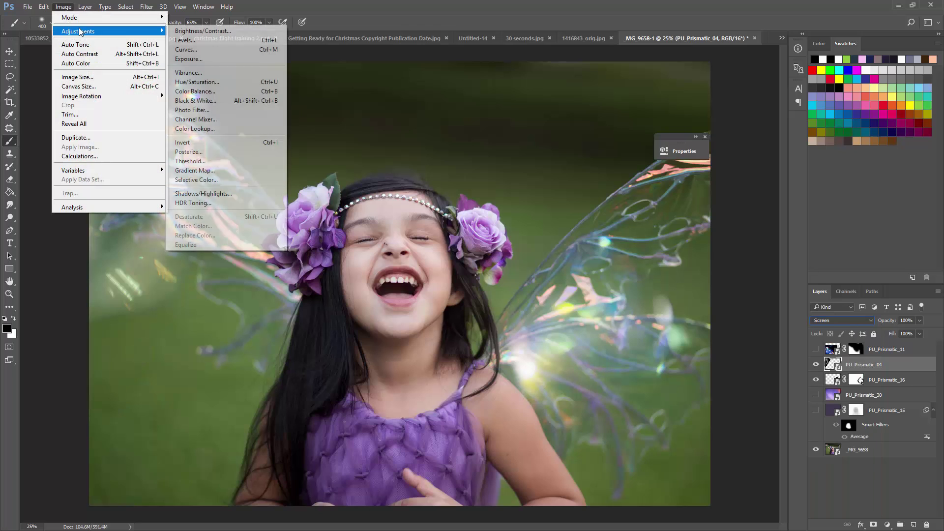
left_click(210, 40)
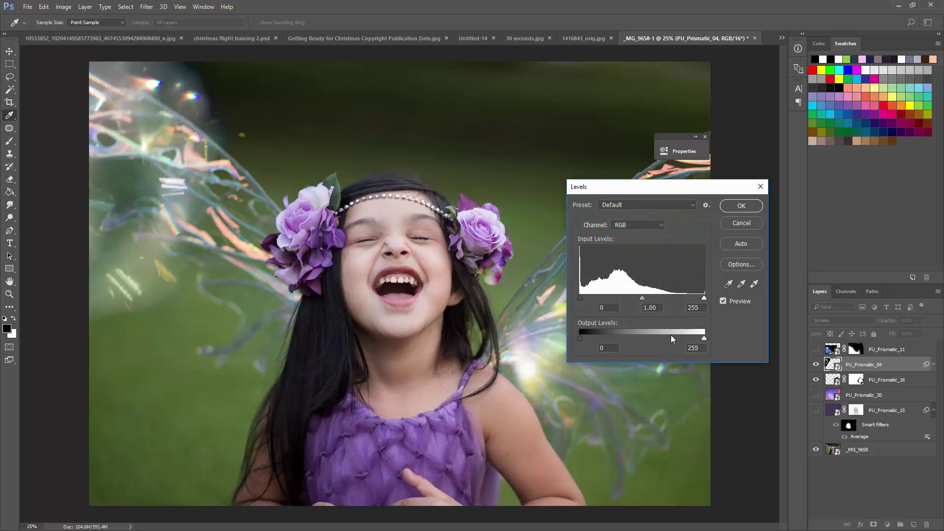
left_click_drag(702, 338, 653, 333)
left_click_drag(642, 297, 674, 302)
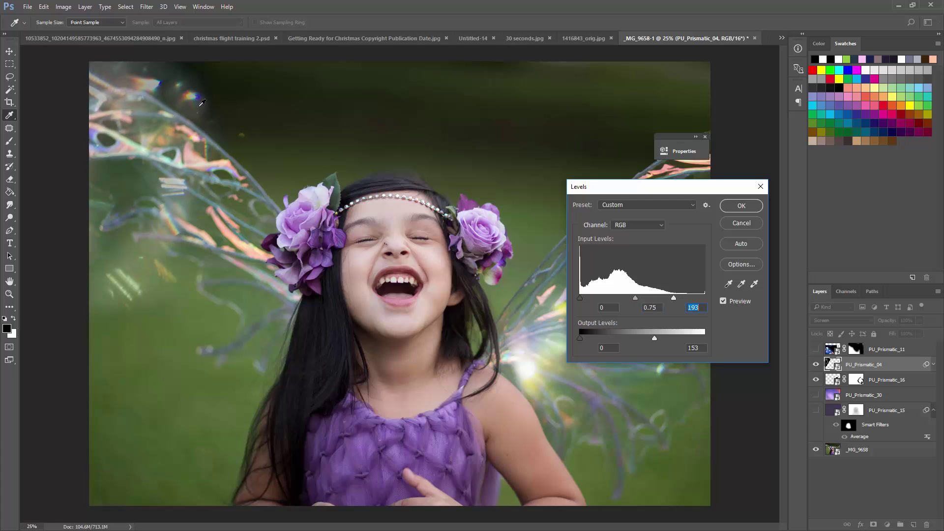
left_click(741, 206)
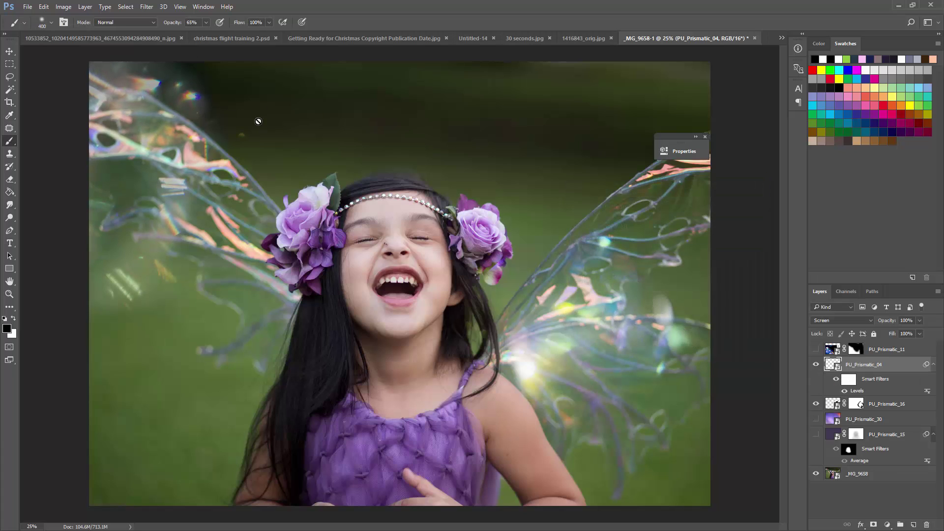
left_click(917, 320)
mouse_move(921, 333)
left_mouse_down()
mouse_move(906, 334)
mouse_move(915, 334)
left_mouse_up()
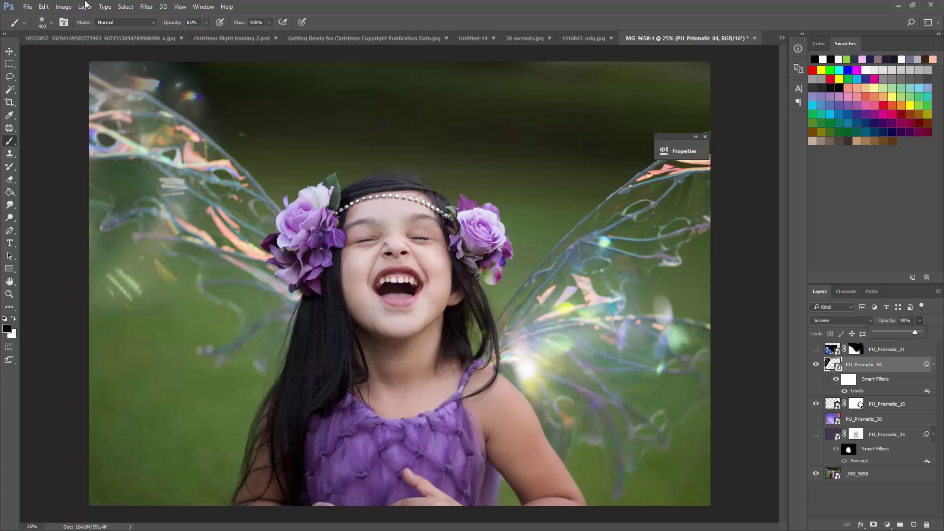
Place PU_Prismatic_13 and set its blend mode to Screen
left_click(27, 6)
left_click(74, 188)
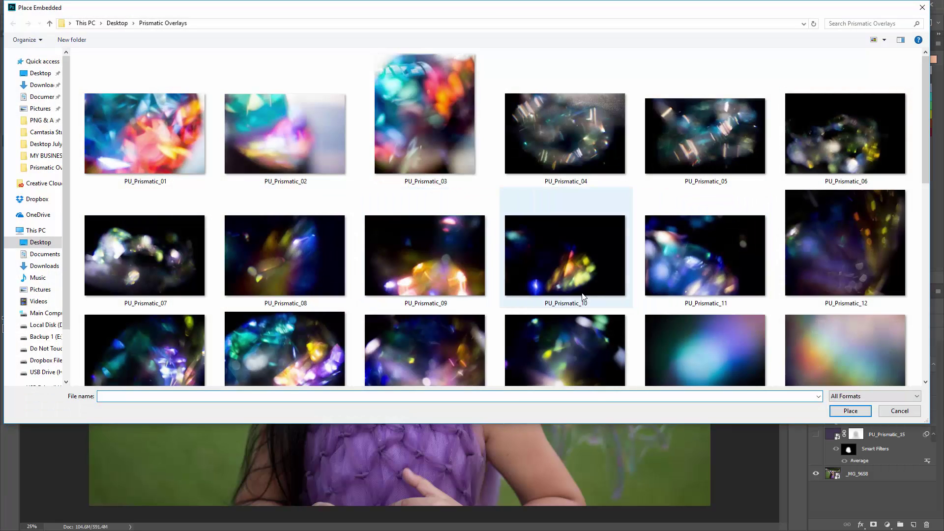
scroll(508, 308, "down", 1)
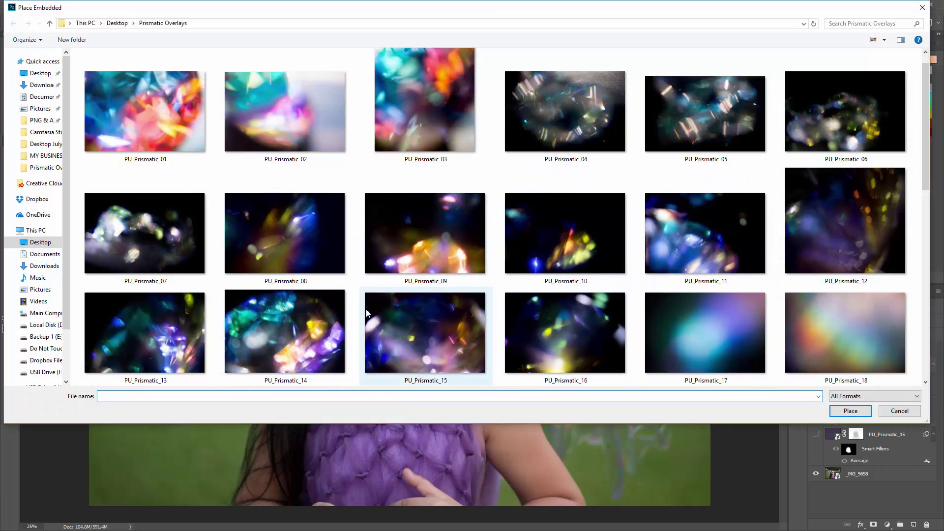
double_click(155, 326)
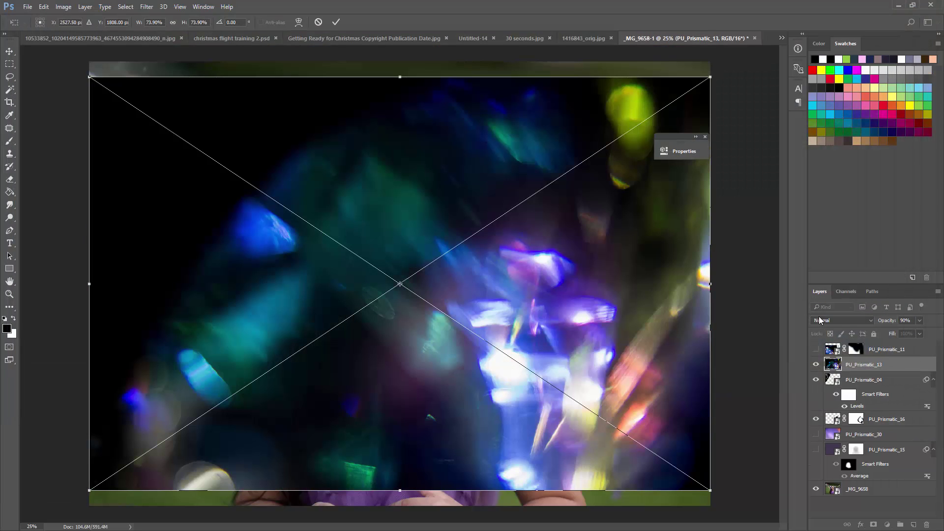
left_click(819, 320)
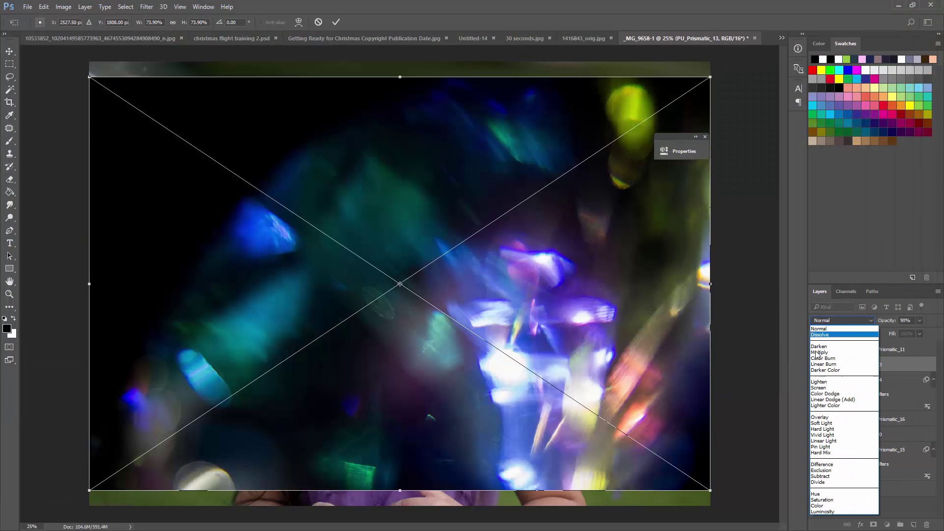
left_click(824, 390)
Shrink PU_Prismatic_13, move it over the upper right wing, and tilt it about 8 degrees
left_click_drag(713, 491, 314, 212)
left_click_drag(232, 144, 720, 215)
left_click_drag(734, 301, 644, 240)
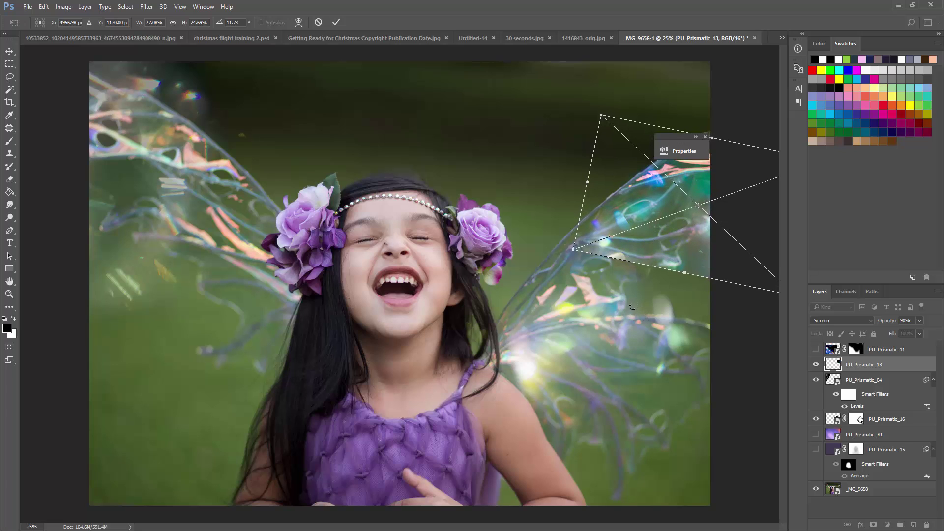
key("shift+Left")
key("shift+Left")
key("shift+Up")
key("shift+Up")
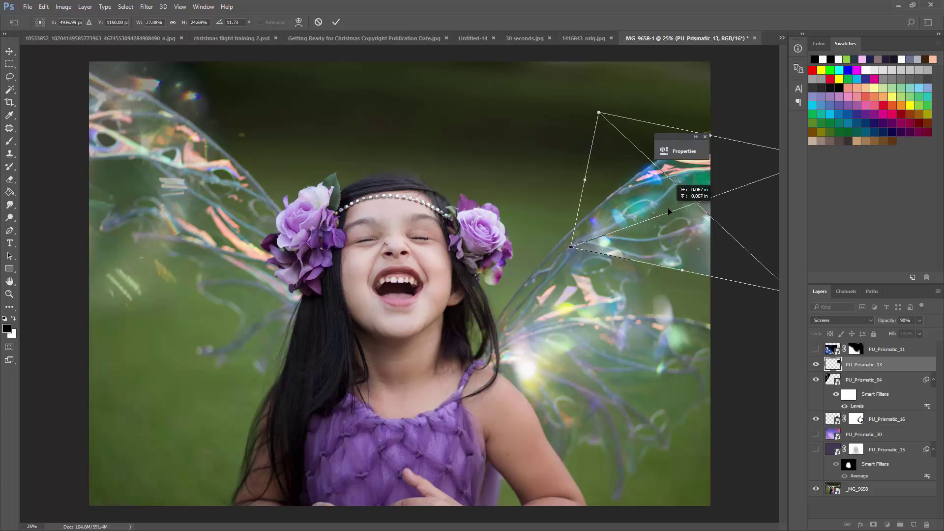
mouse_move(671, 212)
left_mouse_down()
mouse_move(679, 202)
mouse_move(693, 206)
mouse_move(672, 214)
left_mouse_up()
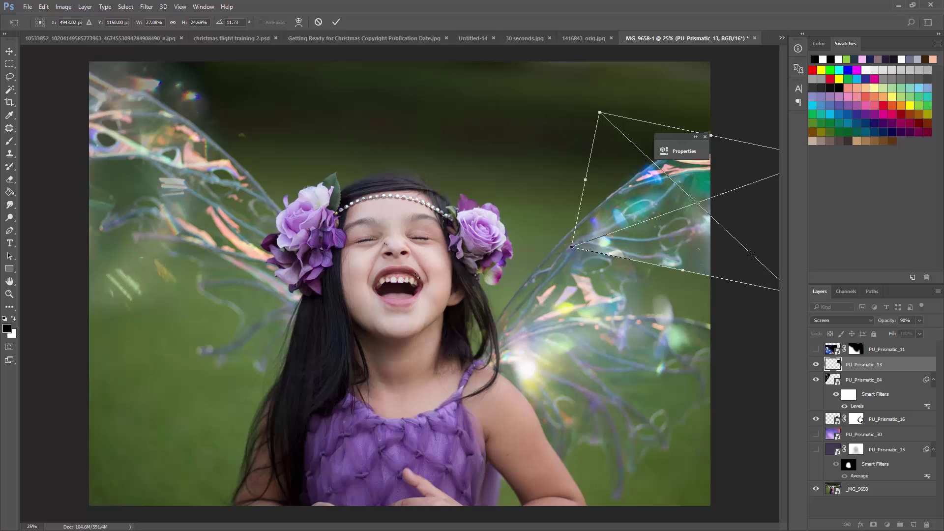
left_click_drag(602, 274, 691, 240)
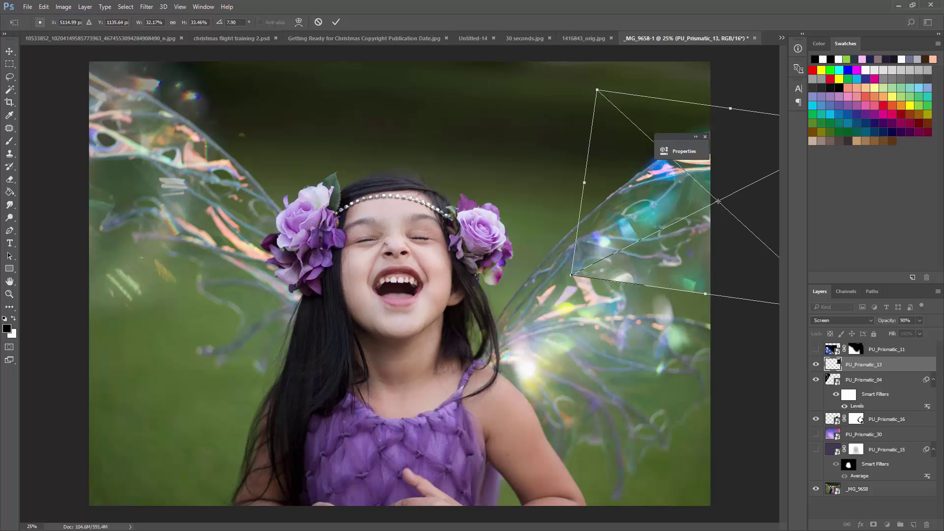
left_click_drag(641, 233, 647, 222)
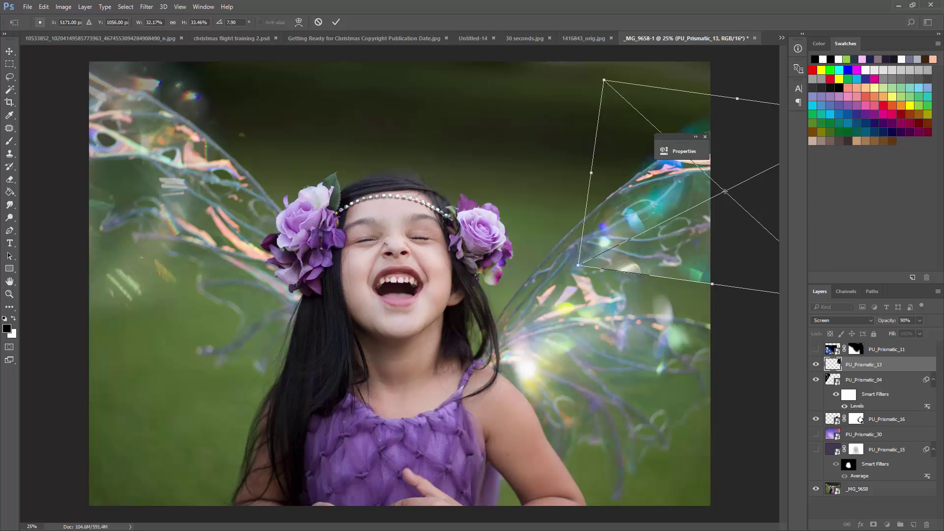